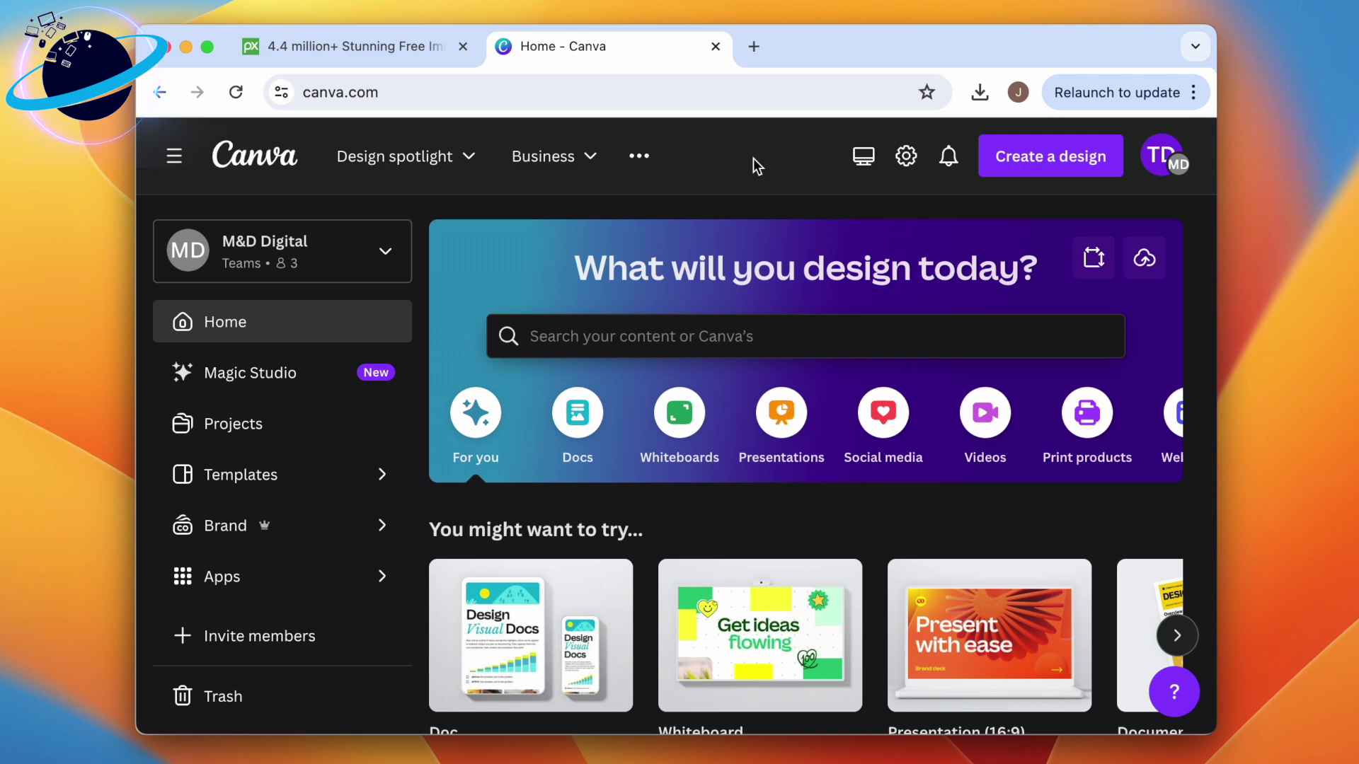
Step: Create a new 16:9 presentation and search Elements for 'office background'
left_click(1038, 169)
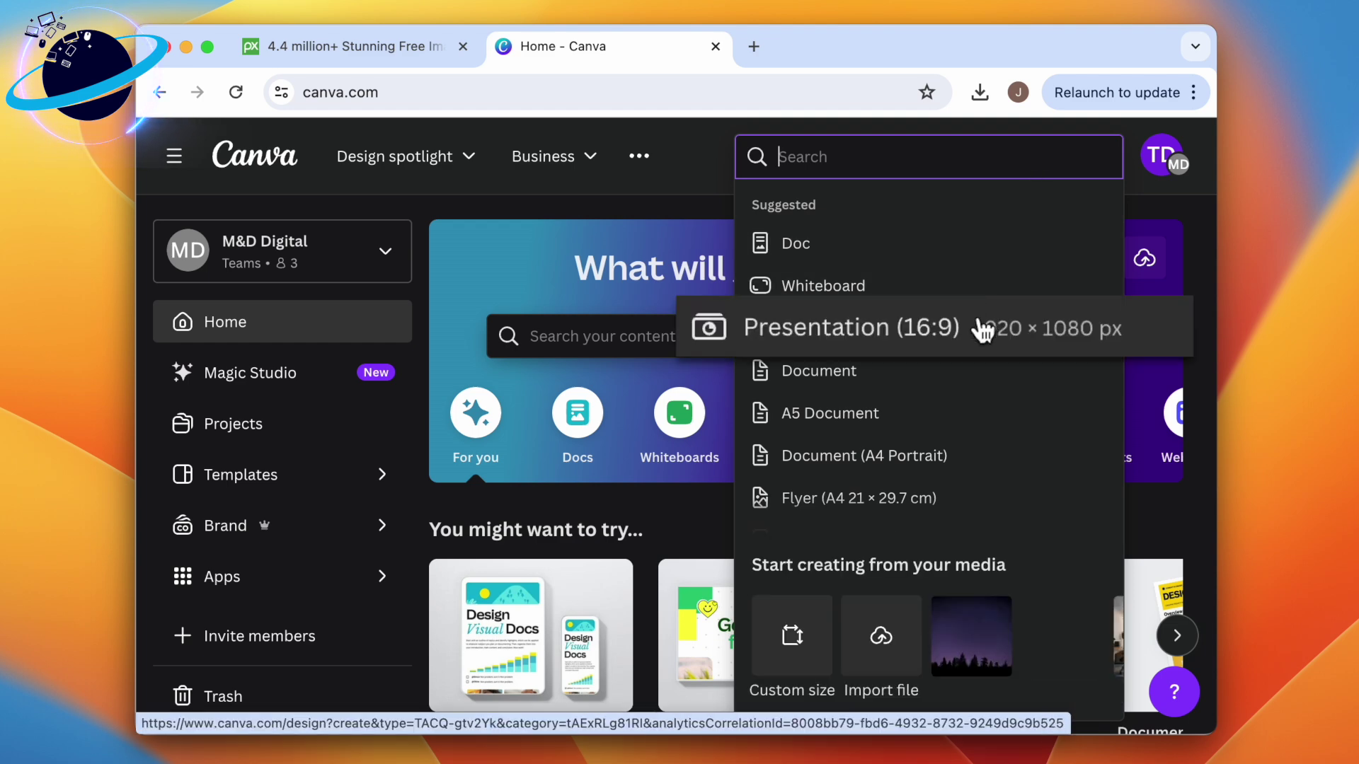
left_click(983, 329)
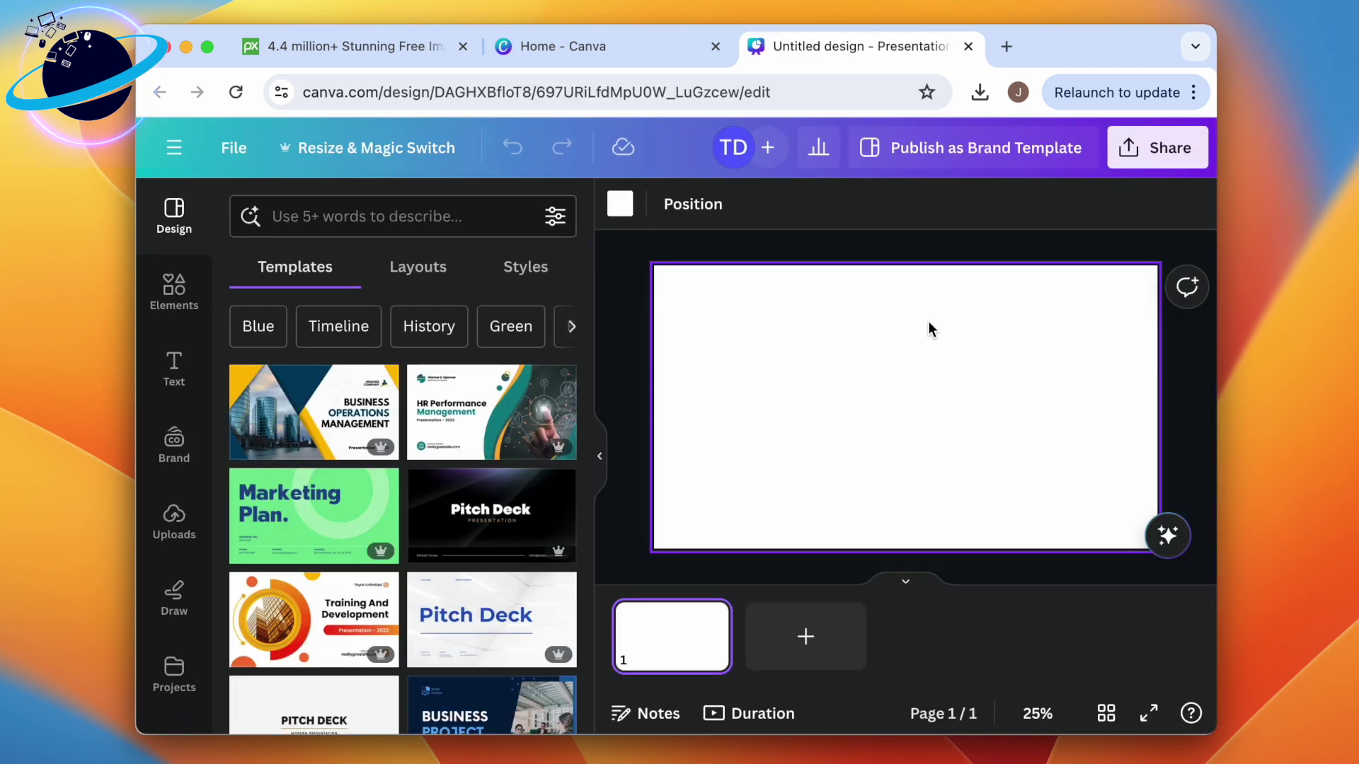
left_click(202, 289)
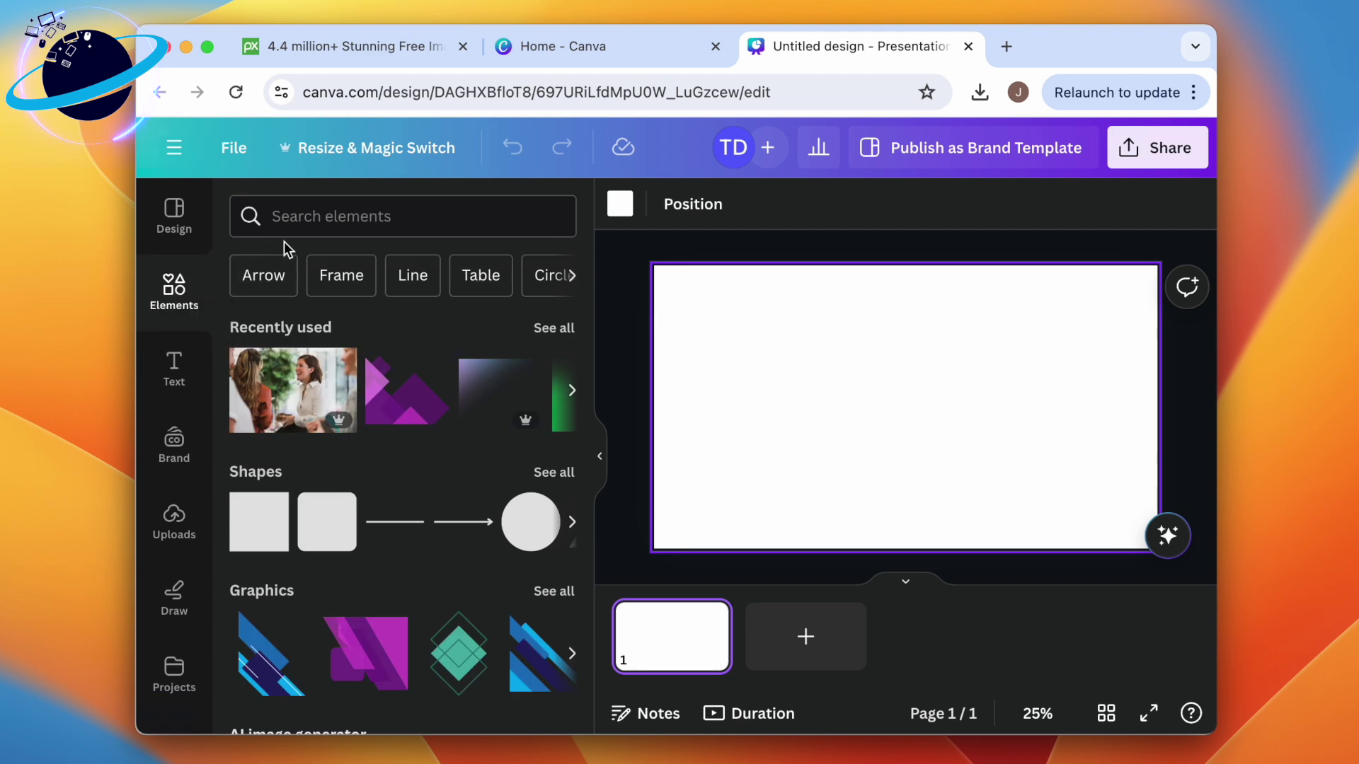
left_click(390, 225)
type("office background")
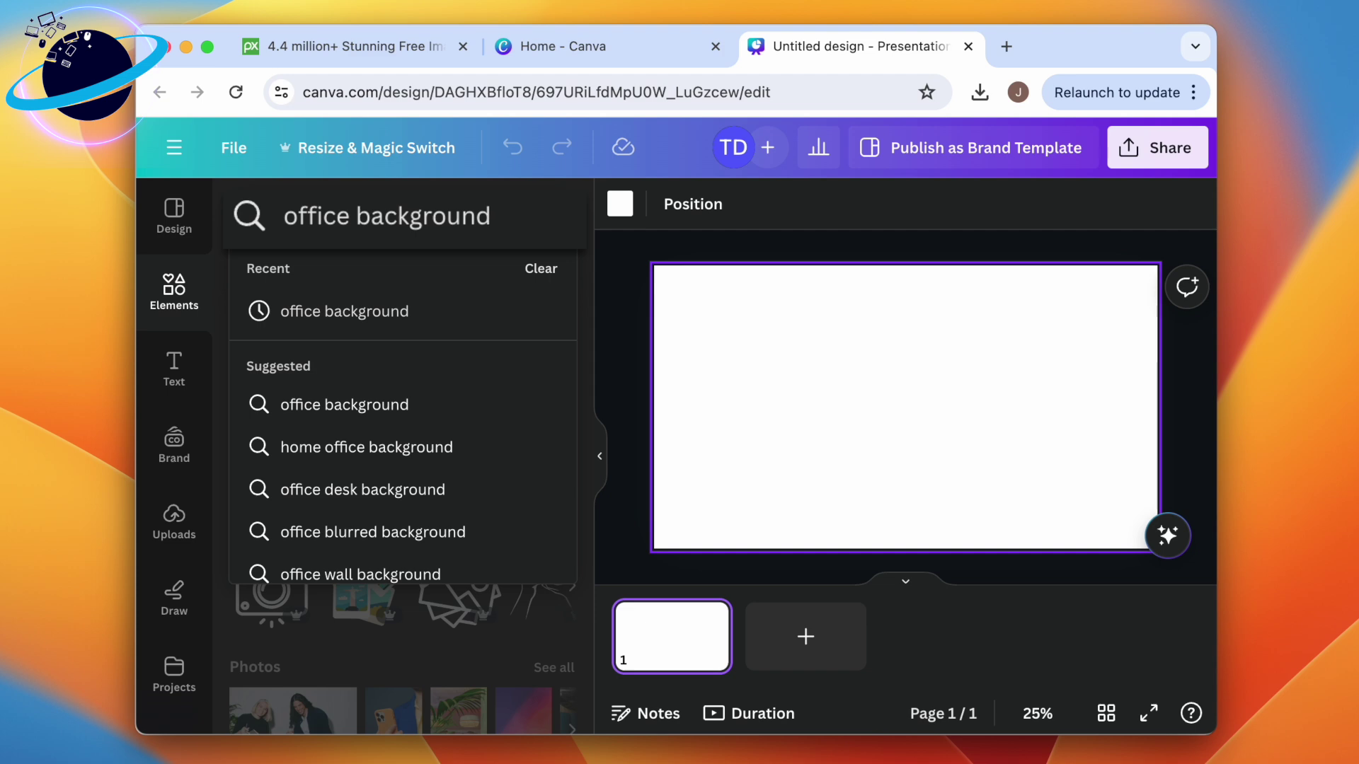
key("Return")
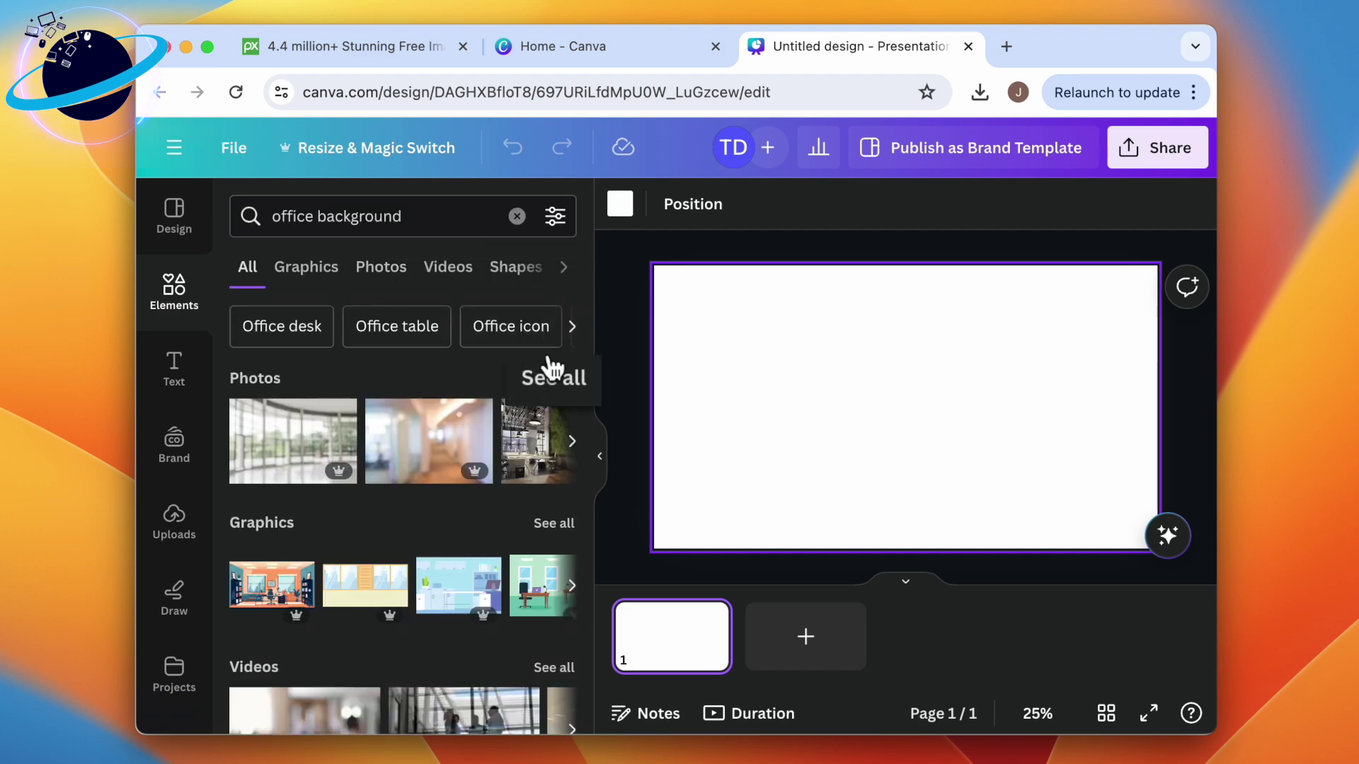
Step: Add the office cubicles photo from the Photos results and stretch it to fill the slide
left_click(567, 382)
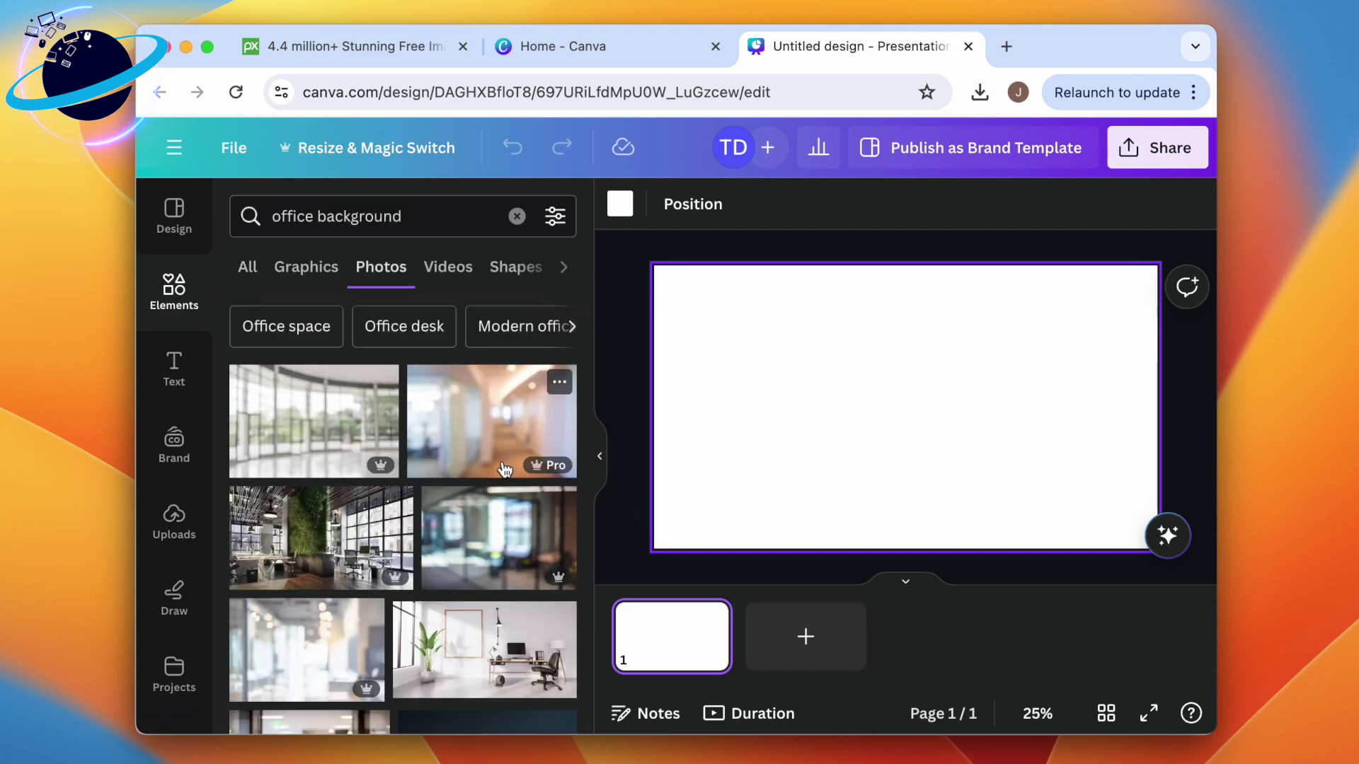
scroll(504, 470, "down", 5)
left_click(333, 533)
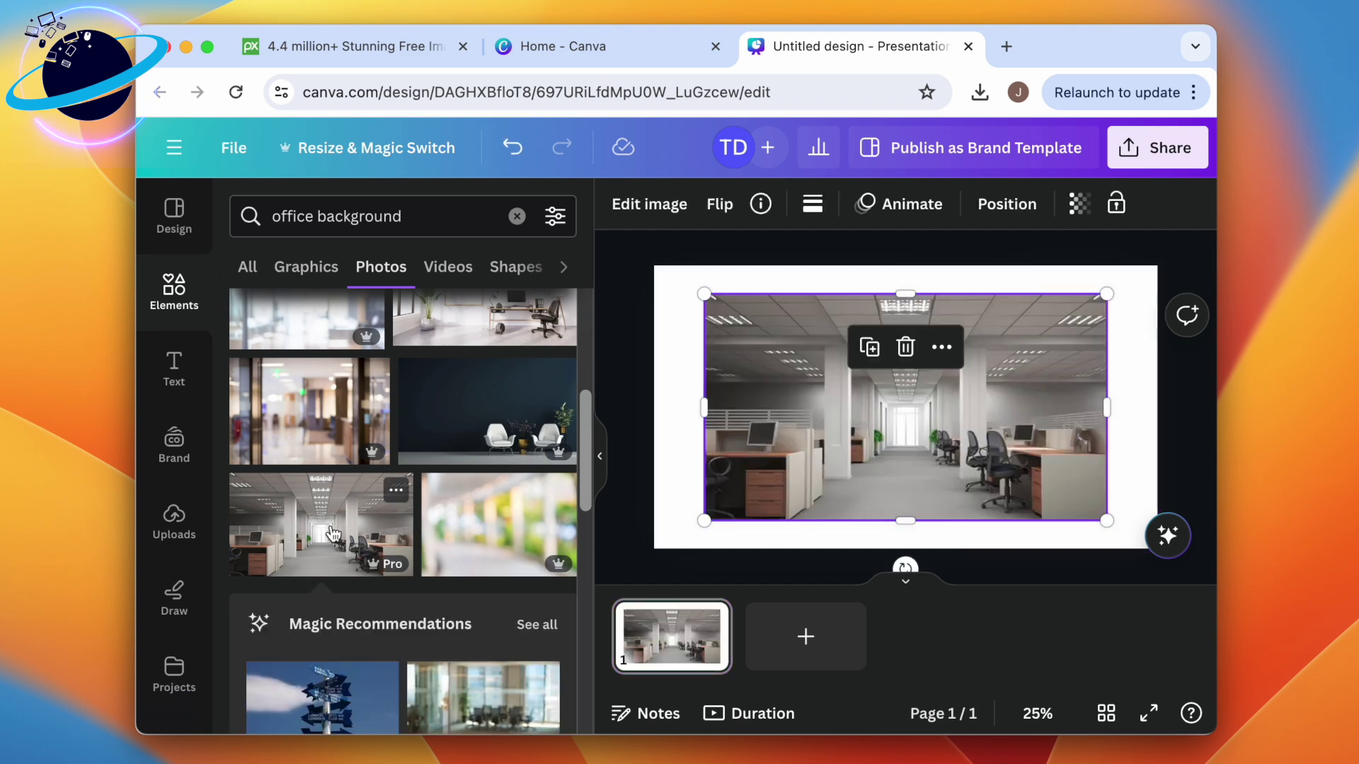
left_click_drag(703, 293, 646, 269)
left_click_drag(1106, 521, 1168, 553)
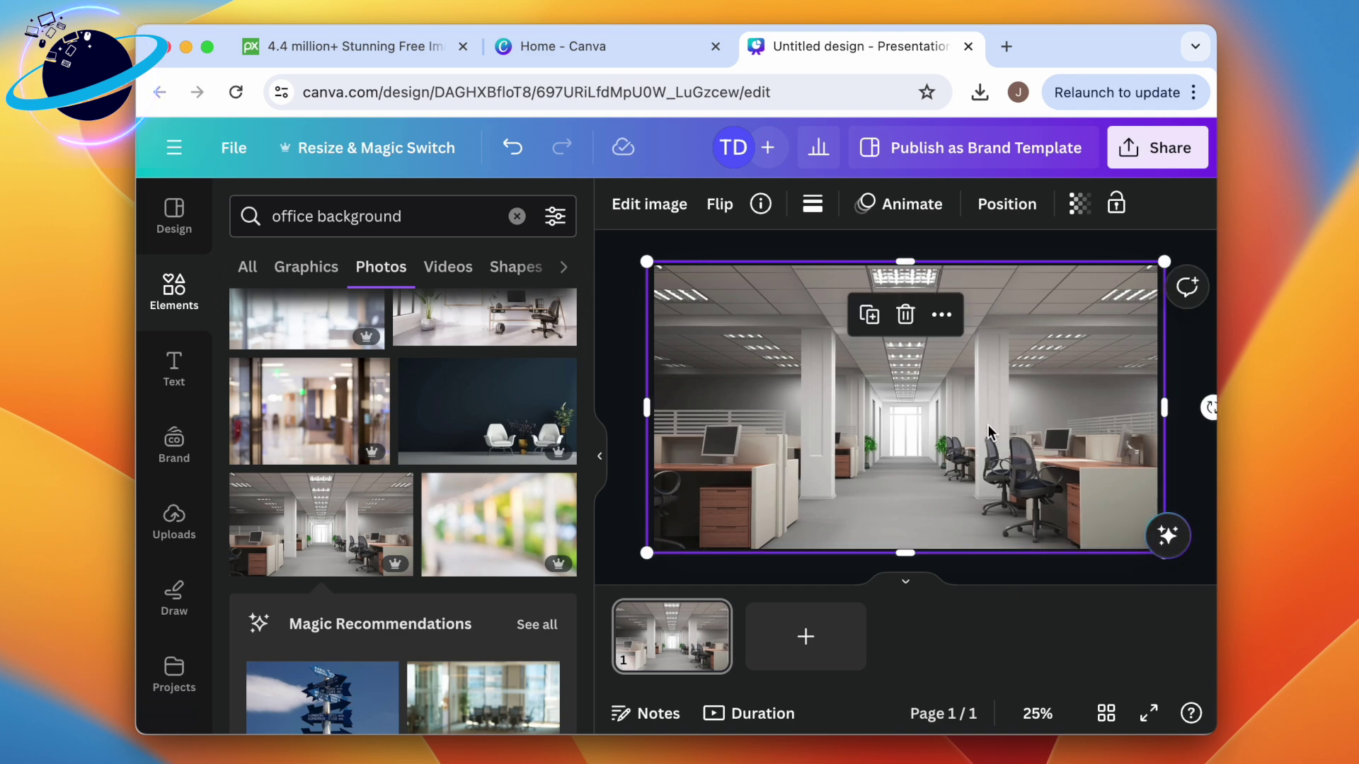
left_click(1187, 367)
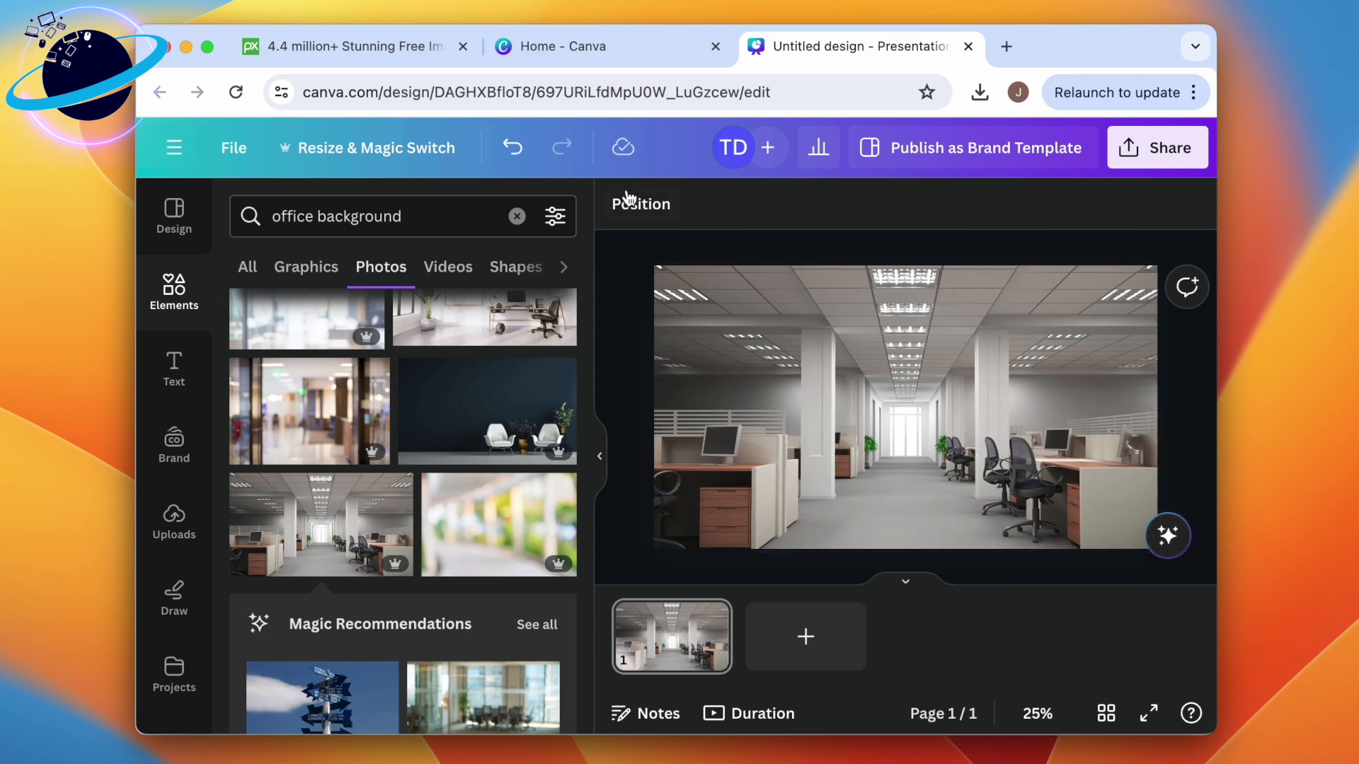
Step: Search Pixabay for 'office background' and copy the White Room Office meeting-room photo
left_click(371, 51)
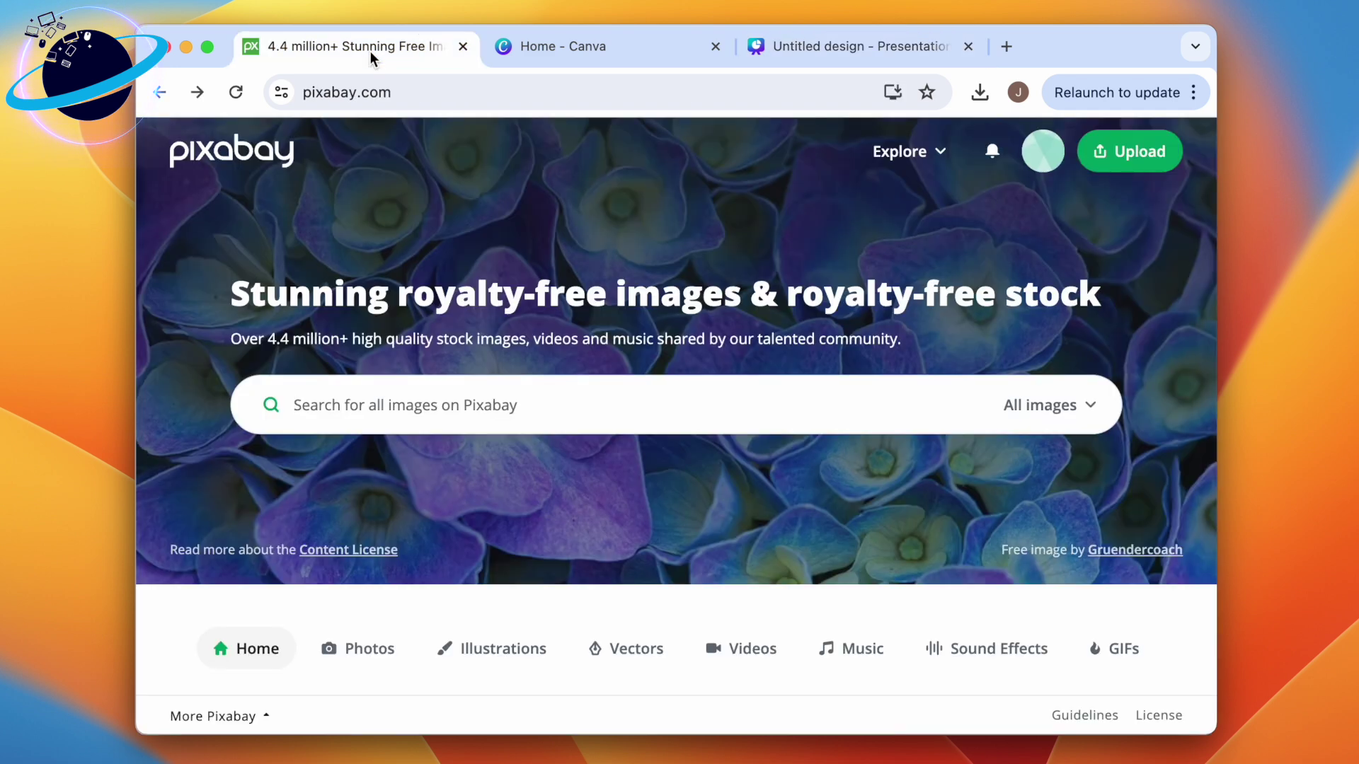
left_click(489, 403)
type("office background")
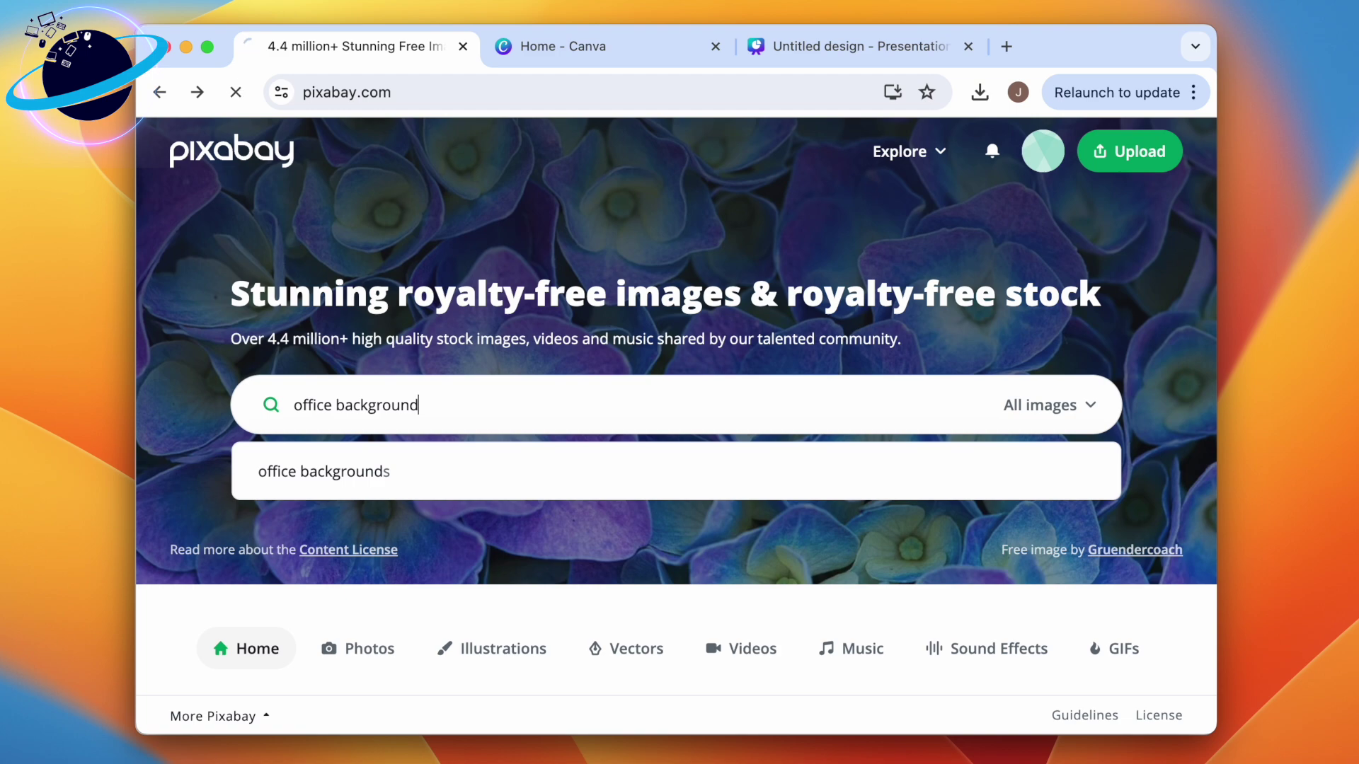
scroll(595, 559, "down", 3)
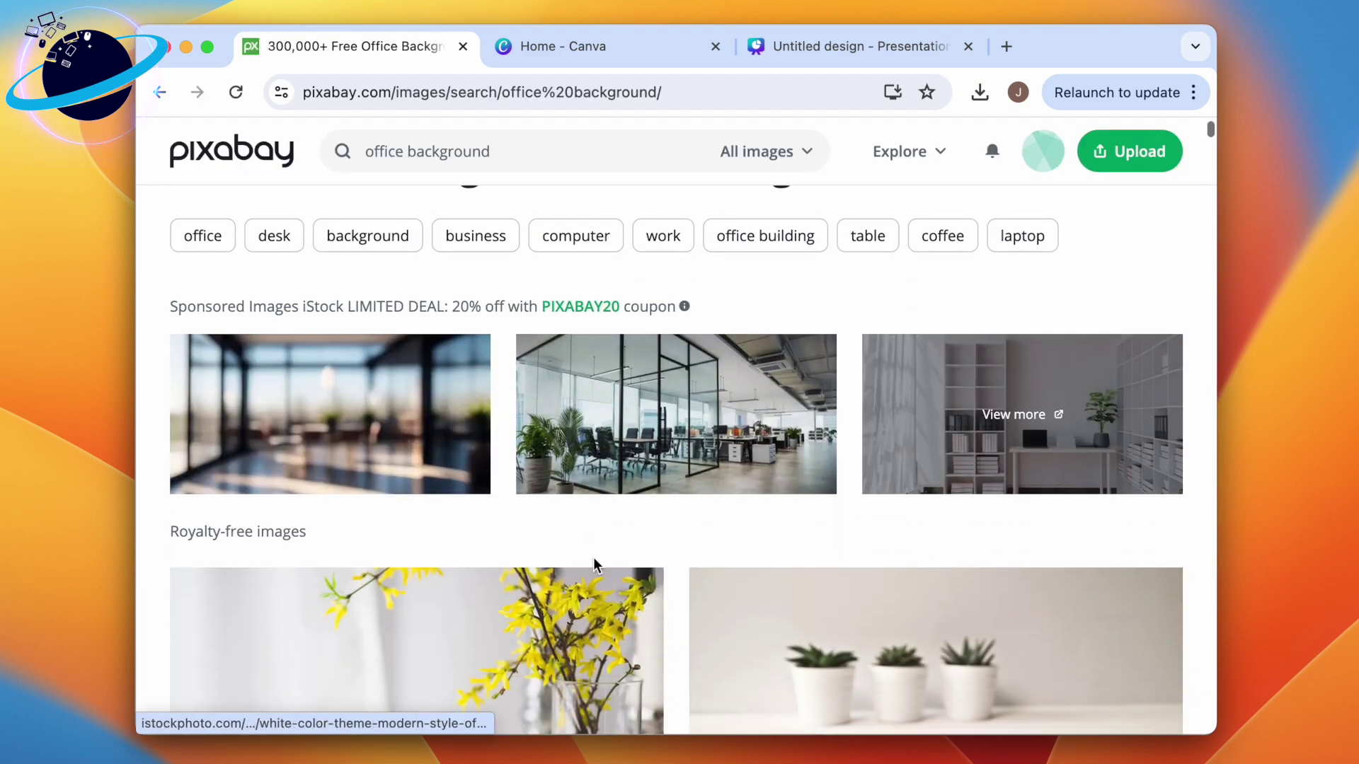
scroll(593, 558, "down", 9)
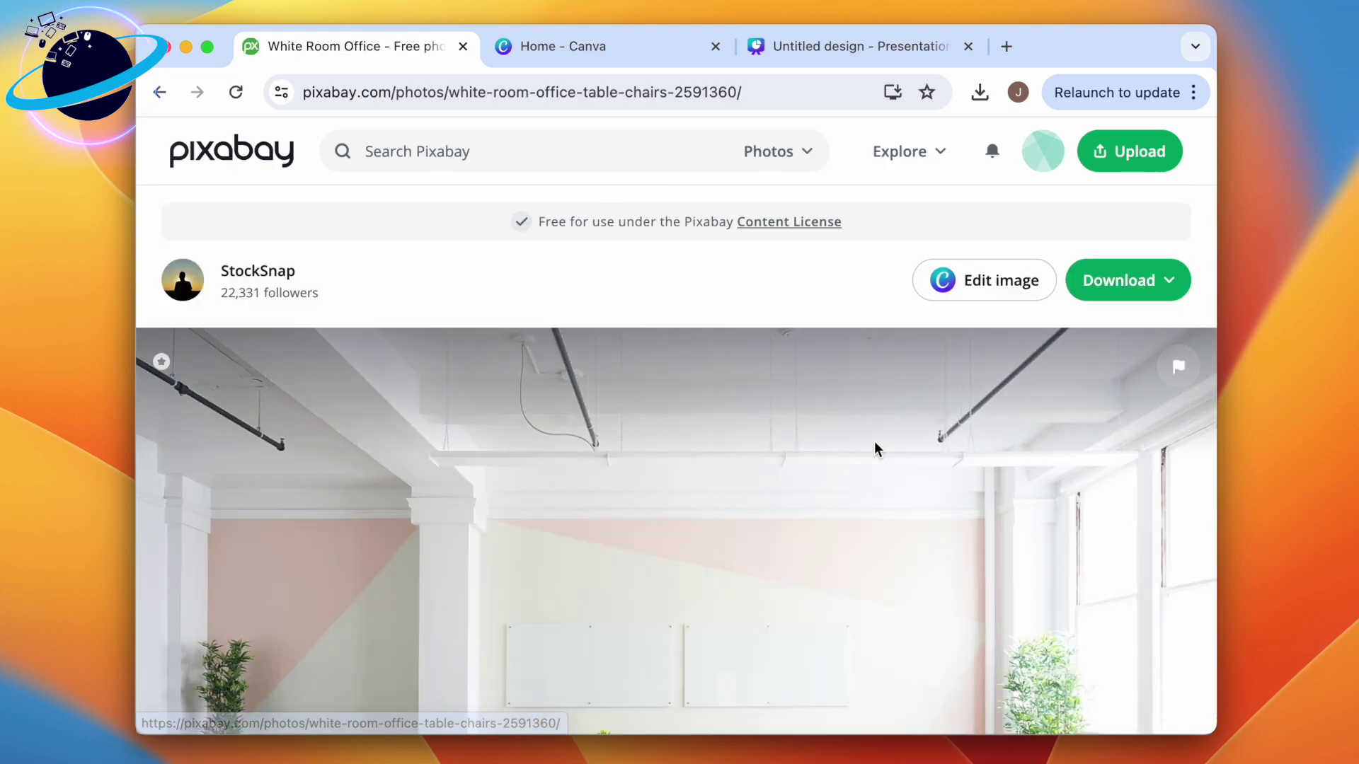
scroll(876, 450, "down", 3)
scroll(875, 448, "up", 1)
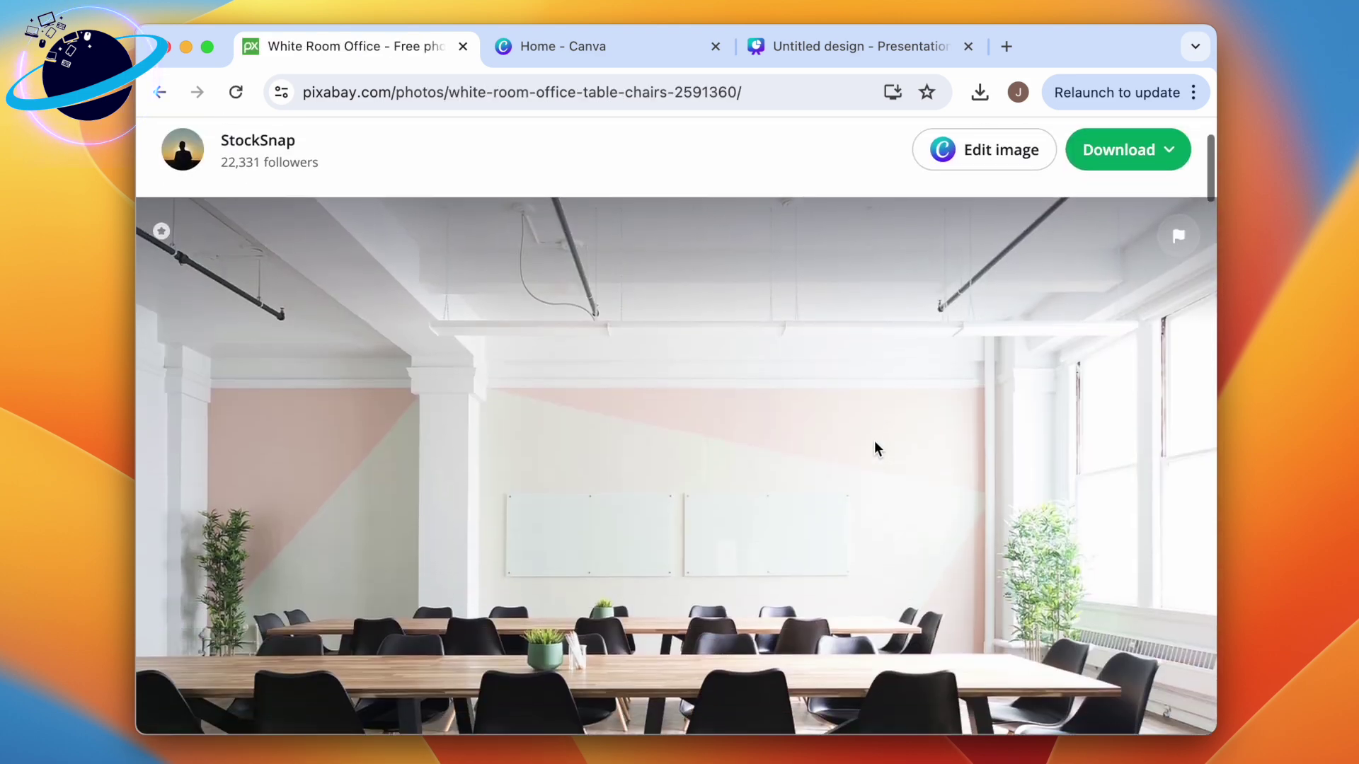
right_click(875, 442)
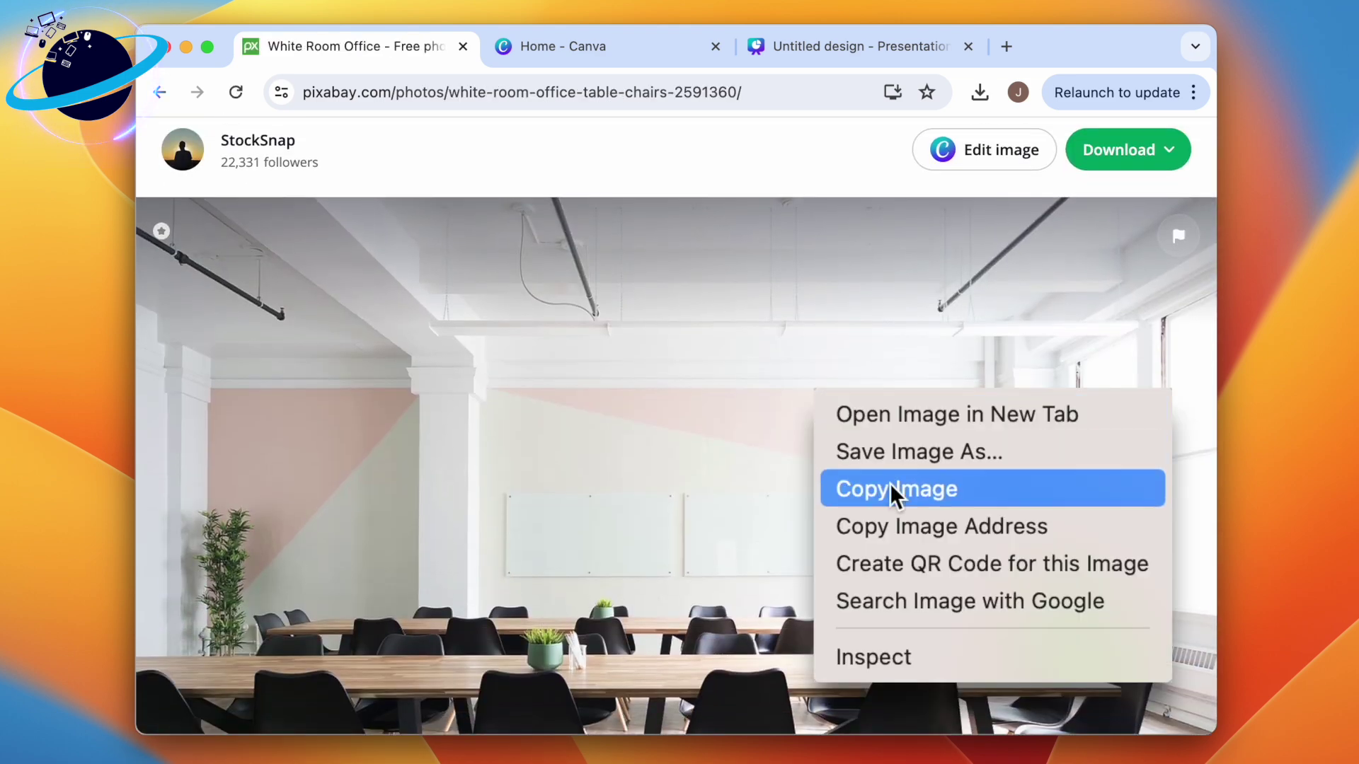
left_click(924, 499)
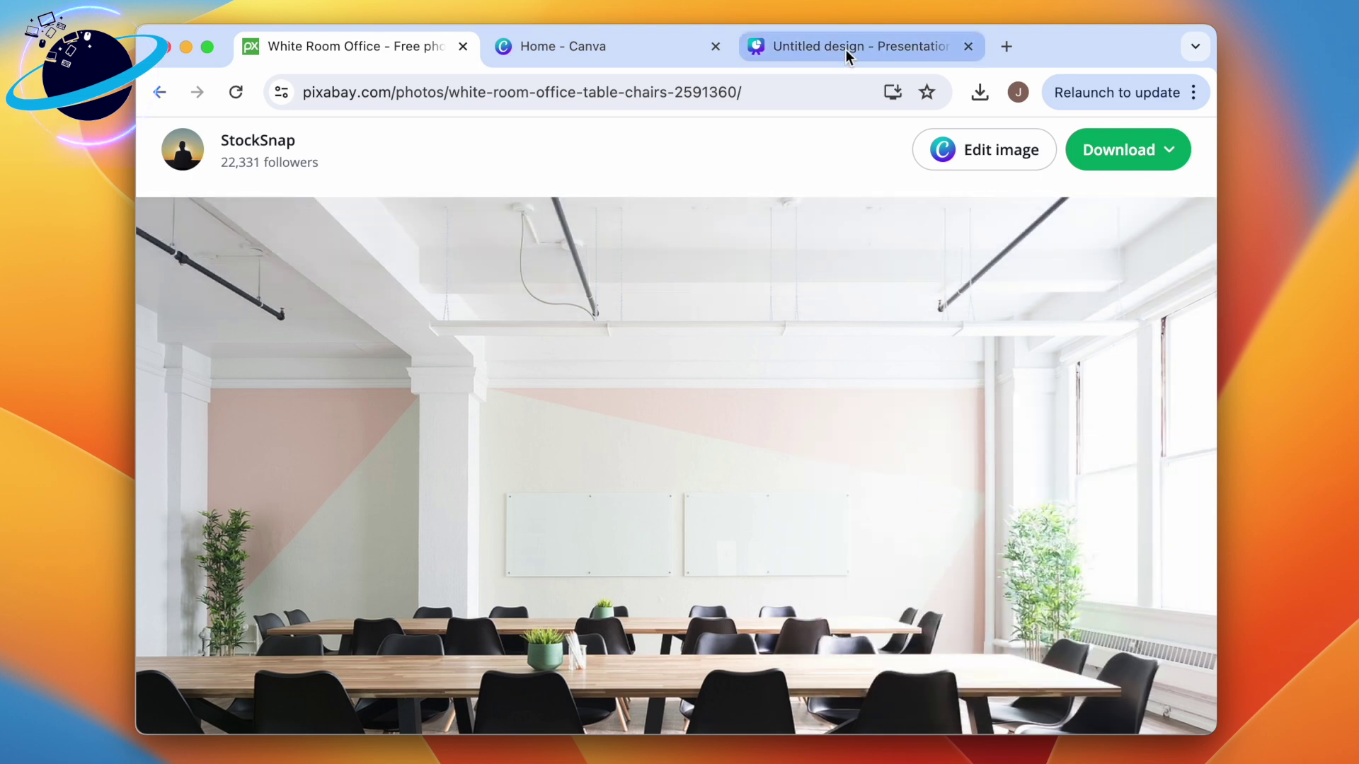
Step: Replace the cubicles photo with the pasted White Room Office photo, stretched to cover the slide
left_click(847, 49)
left_click(842, 414)
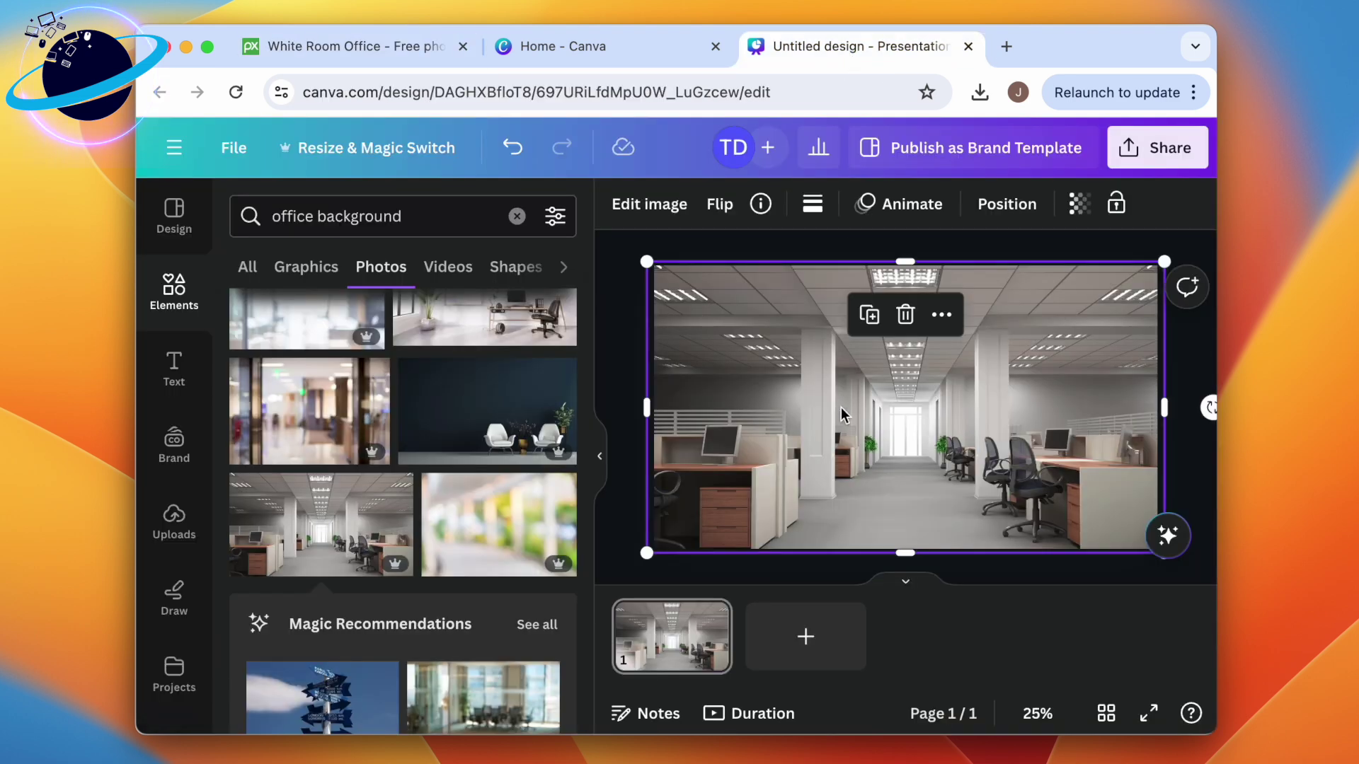
key("super+v")
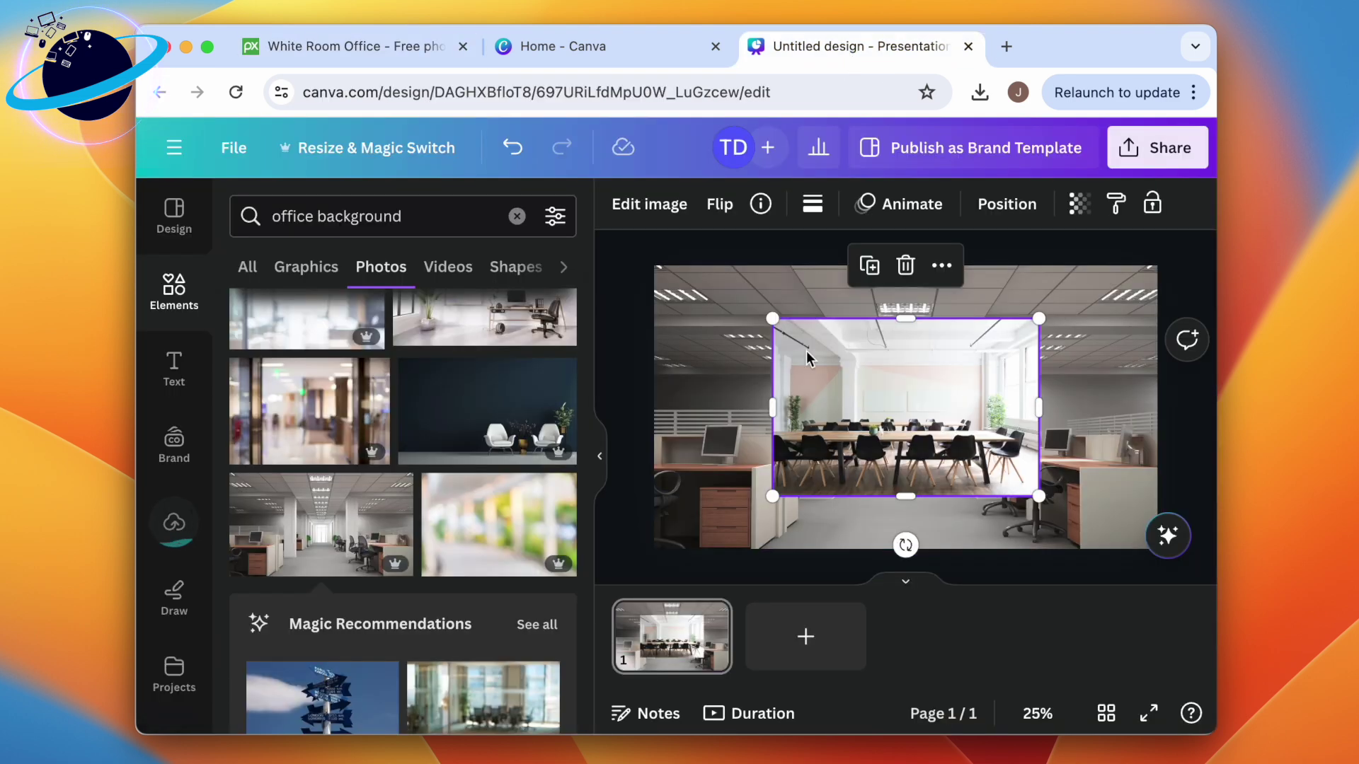
left_click_drag(772, 318, 646, 235)
left_click_drag(1037, 500, 1054, 458)
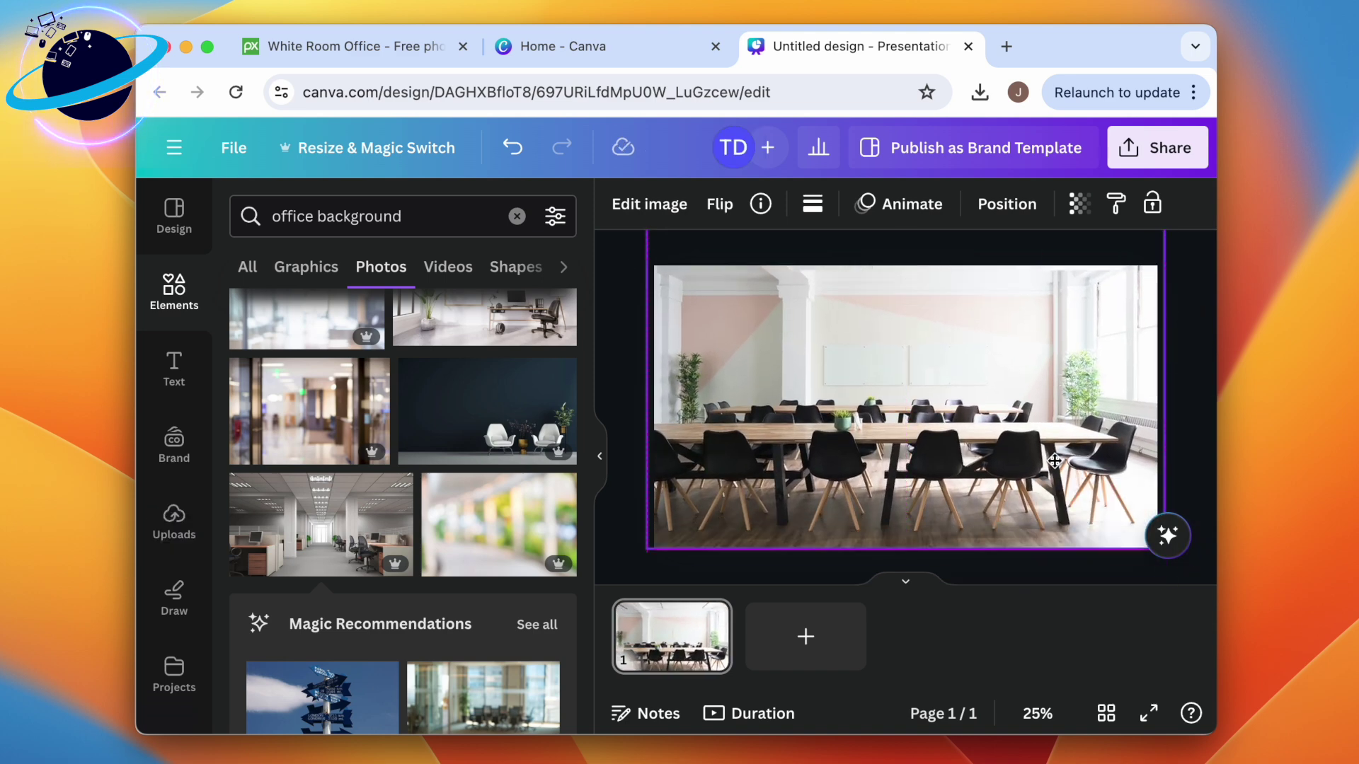
left_click(1191, 436)
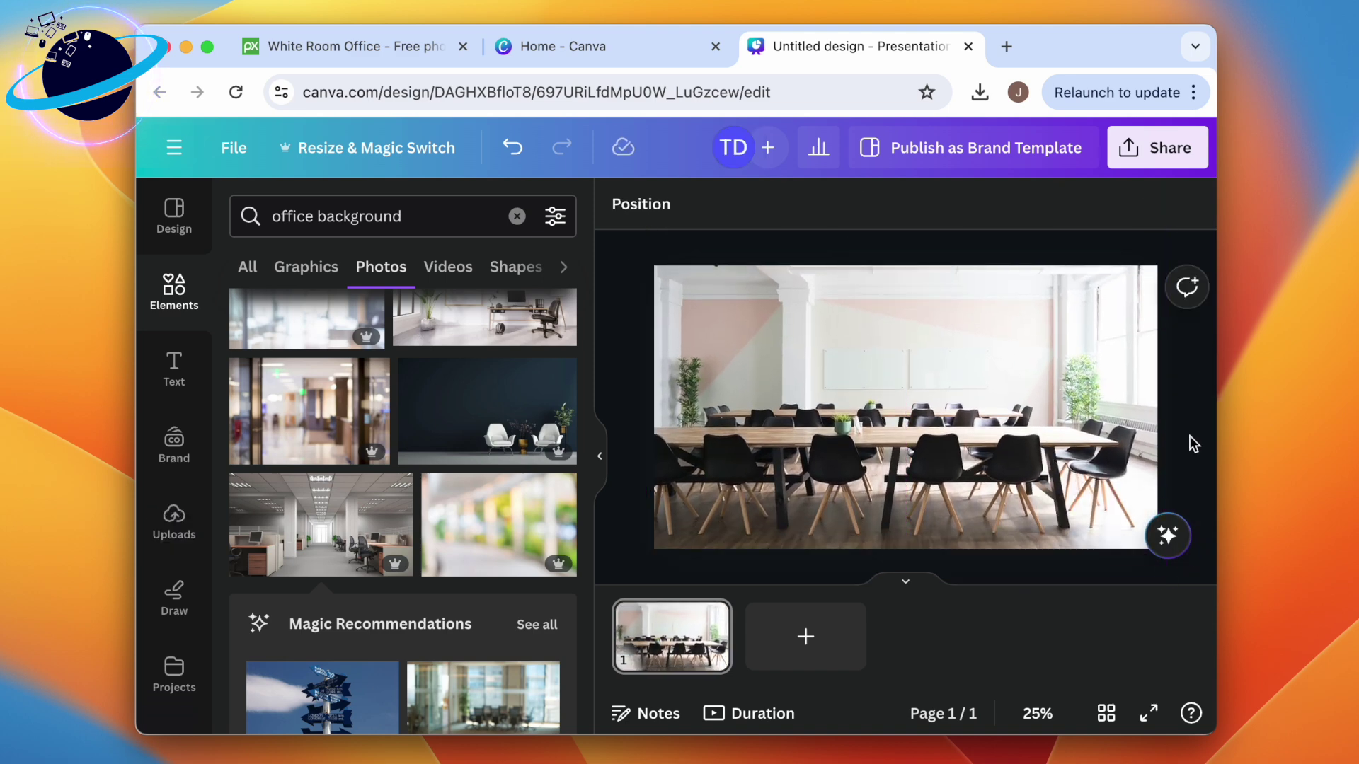
Step: Download the Canva slide as a 1920 × 1080 PNG instead of PDF Standard
left_click(1158, 150)
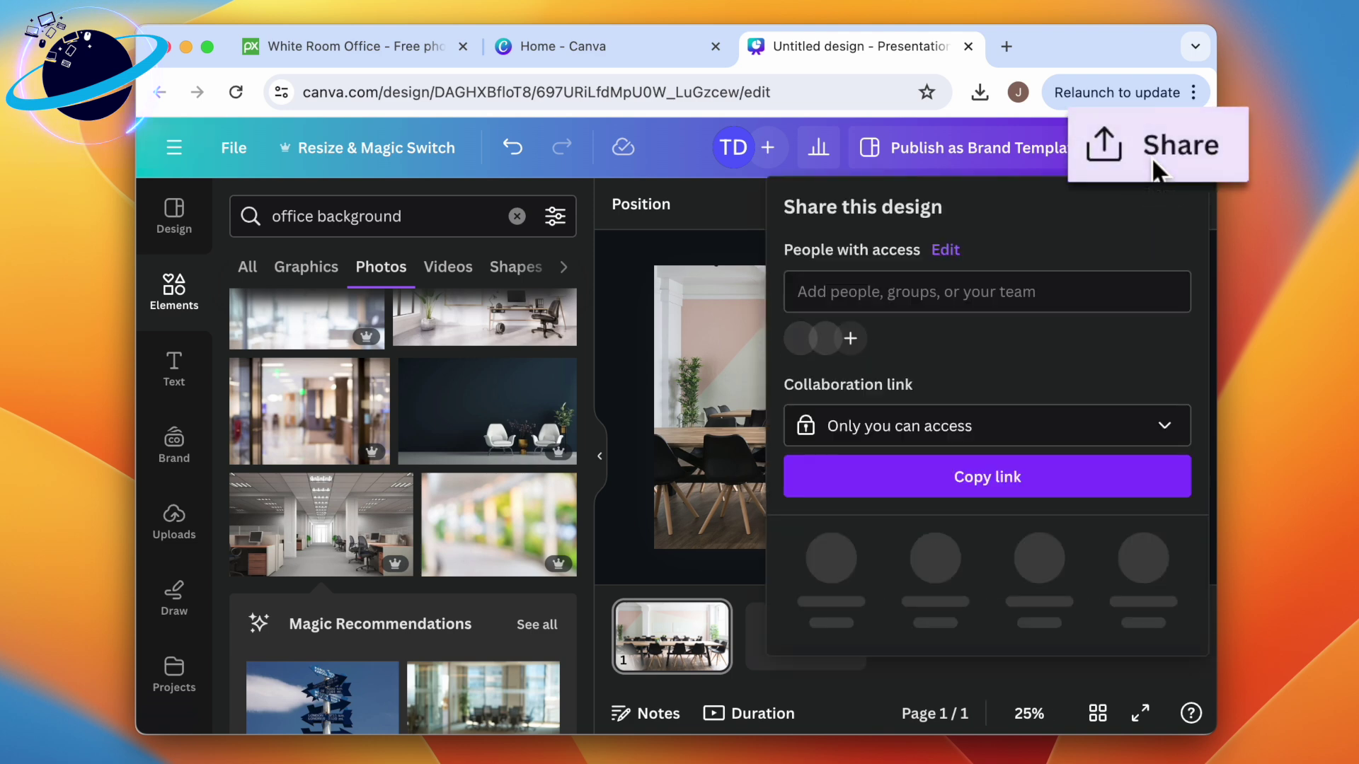
scroll(1048, 379, "down", 3)
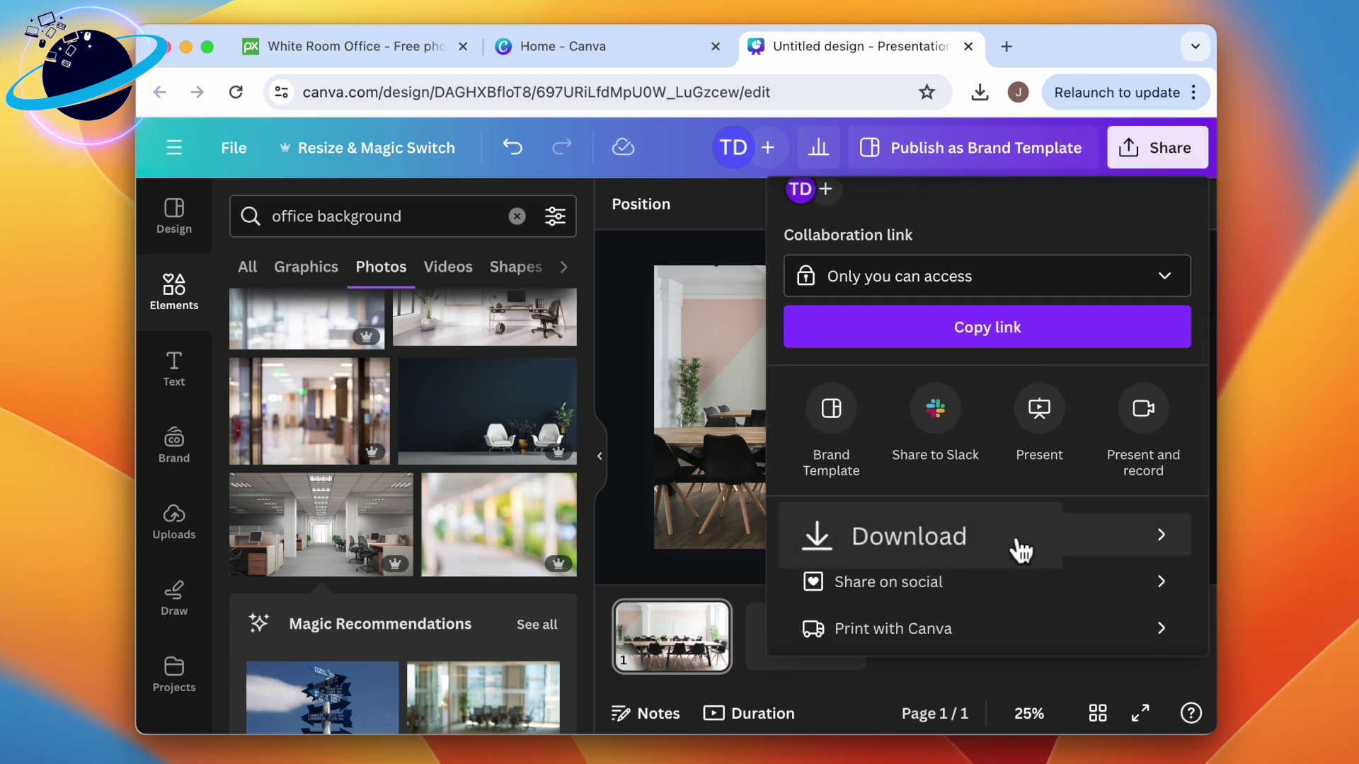
left_click(1013, 549)
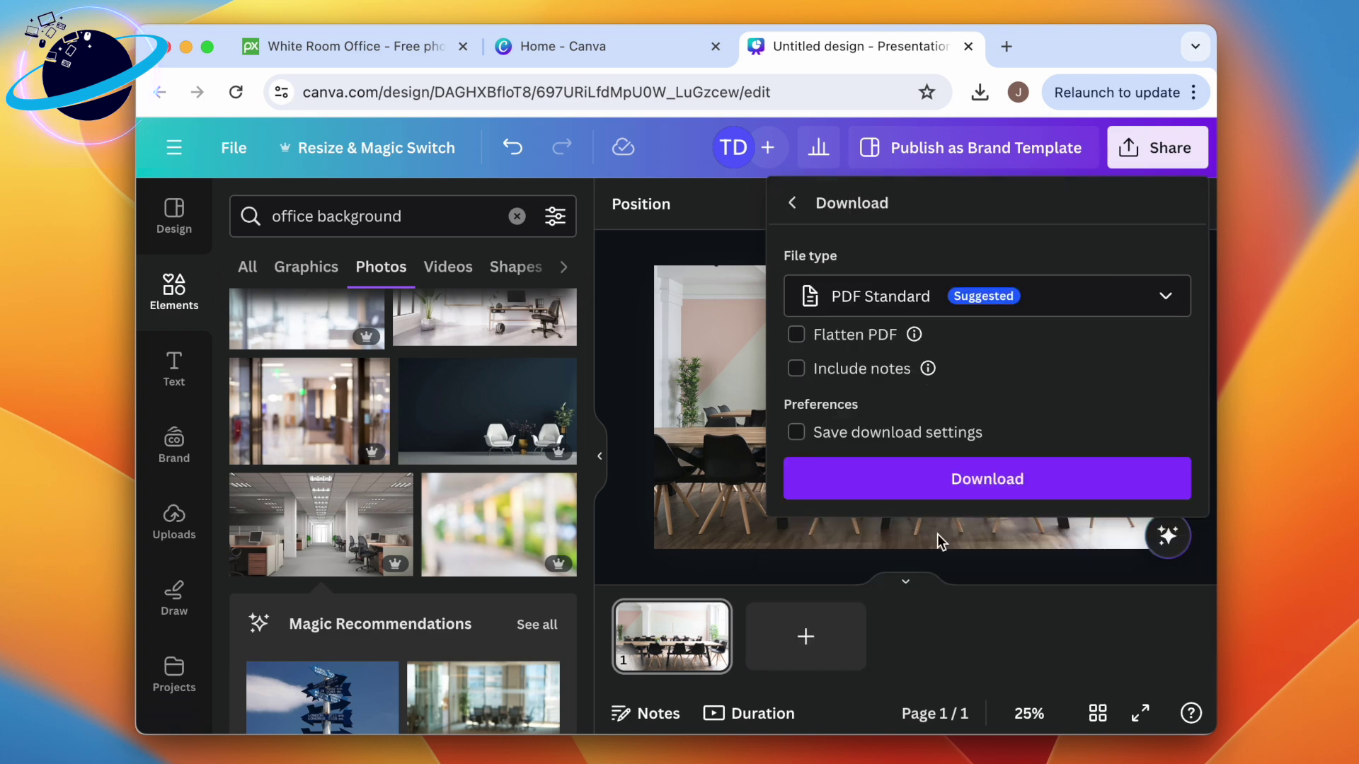
left_click(1094, 312)
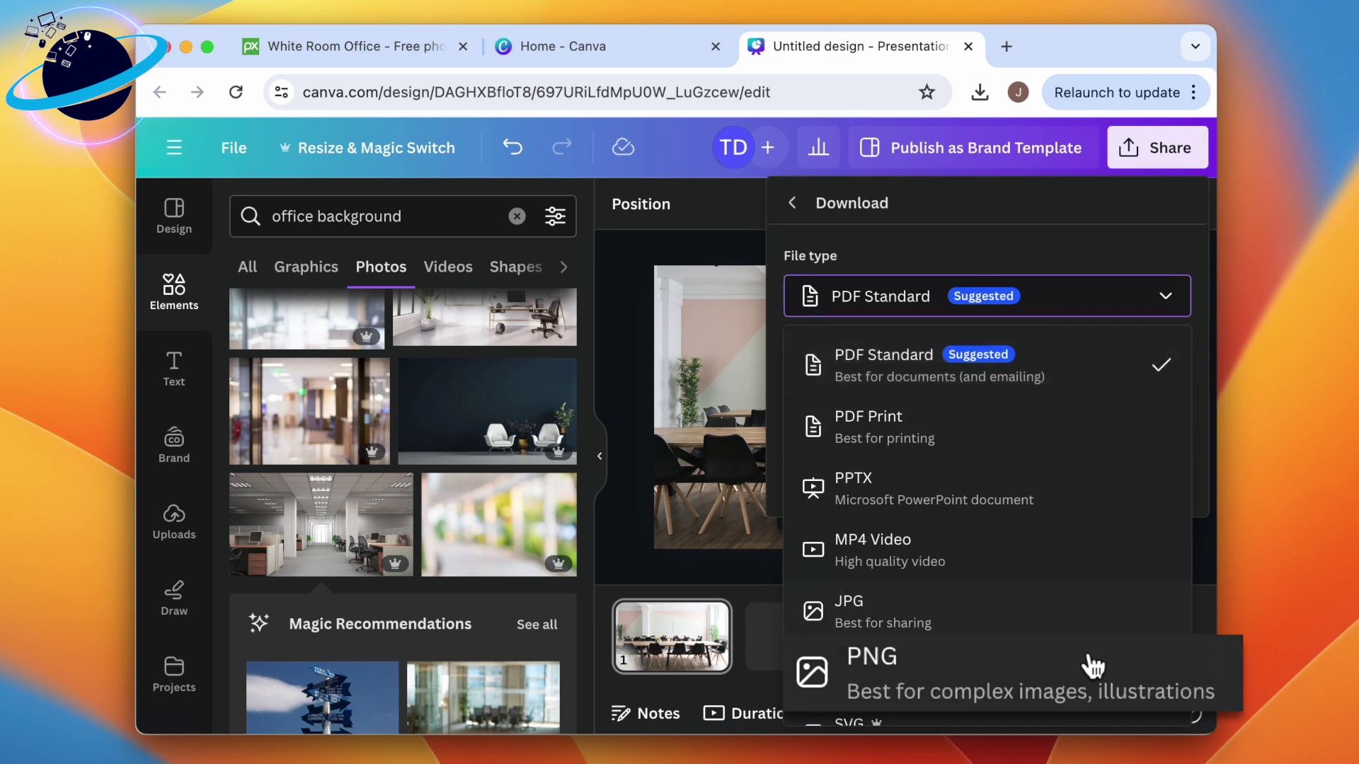
left_click(989, 673)
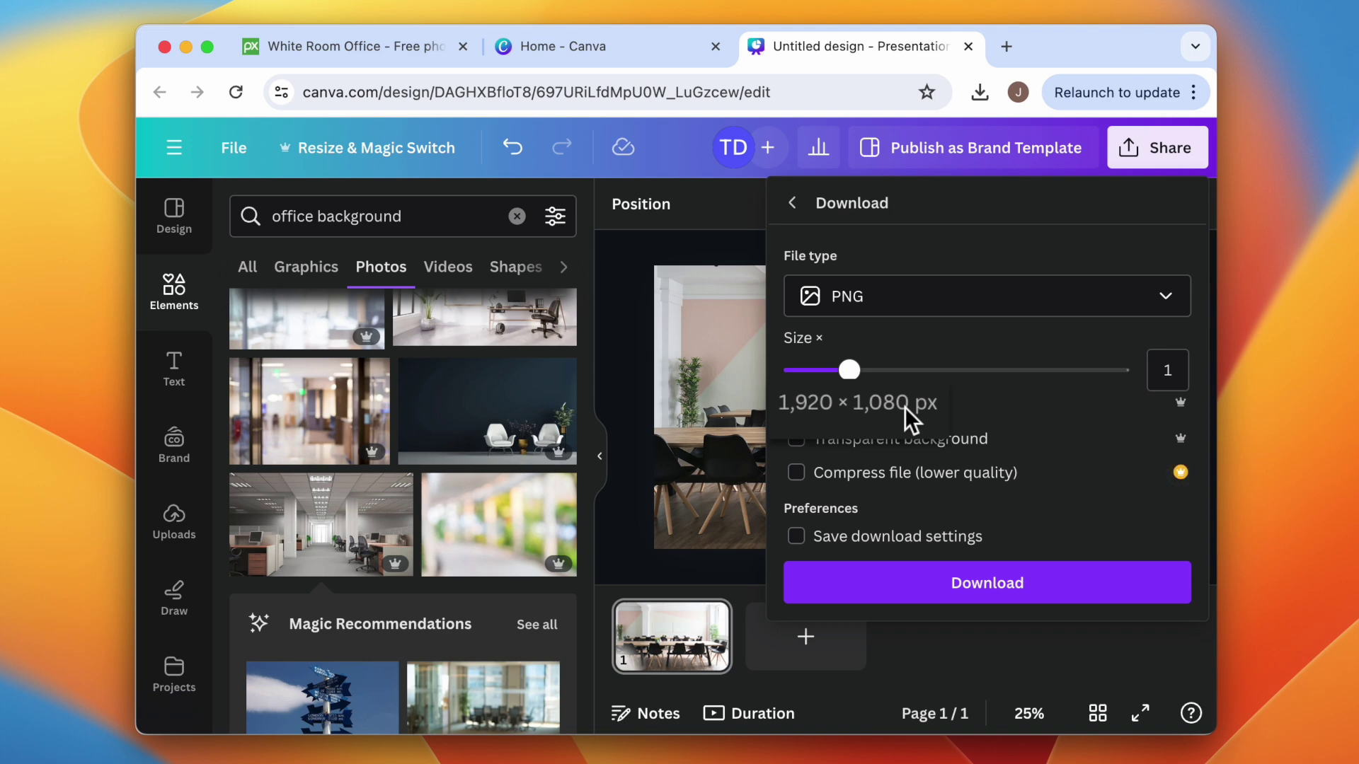
left_click(932, 587)
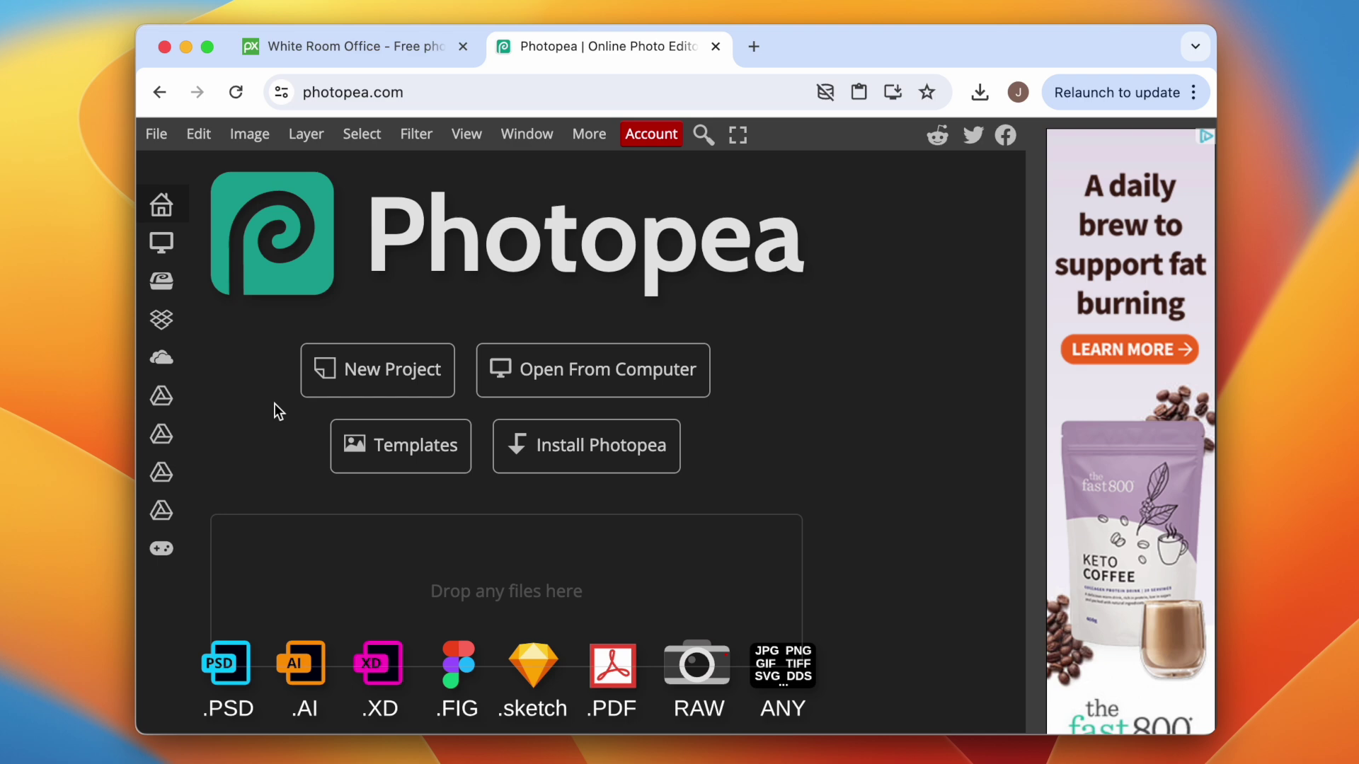
Step: Create a blank white Photopea project with width 1920 and height 1080 pixels
left_click(170, 136)
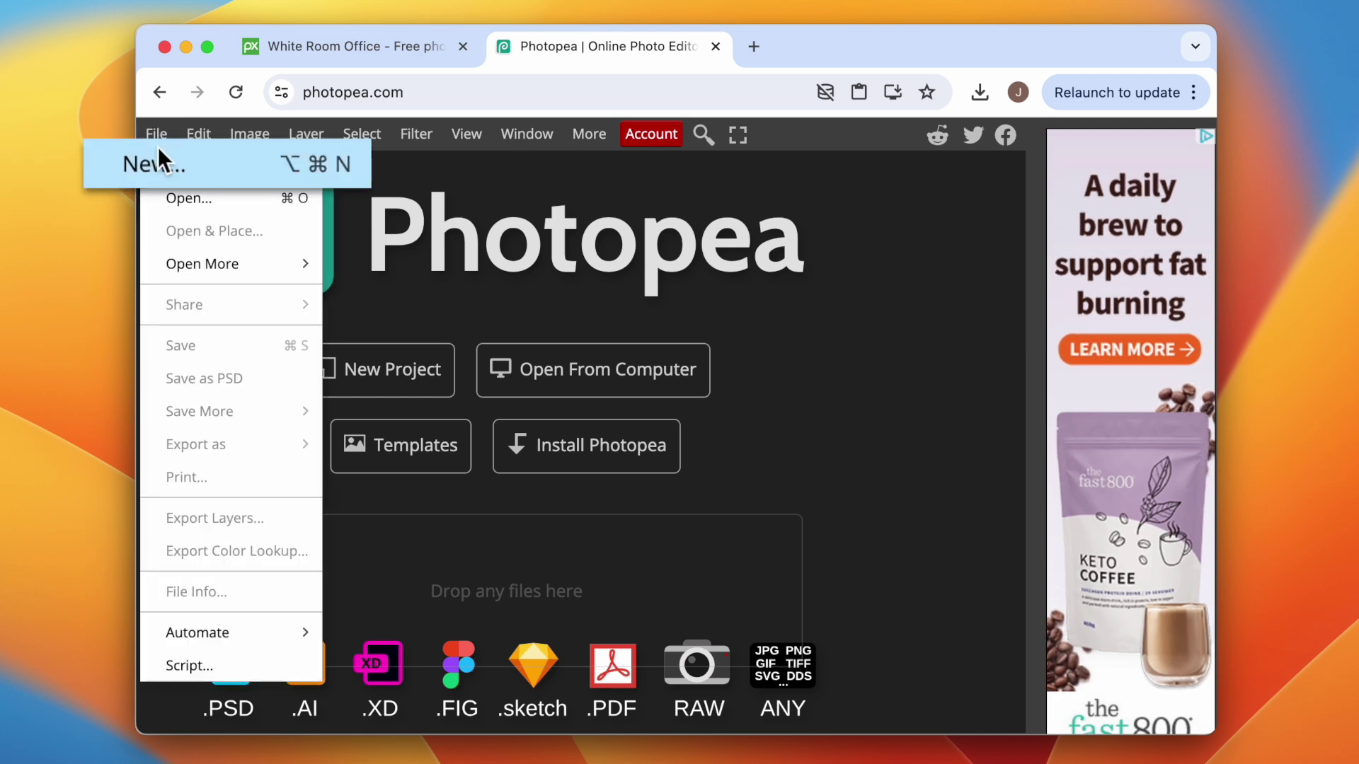
left_click(201, 170)
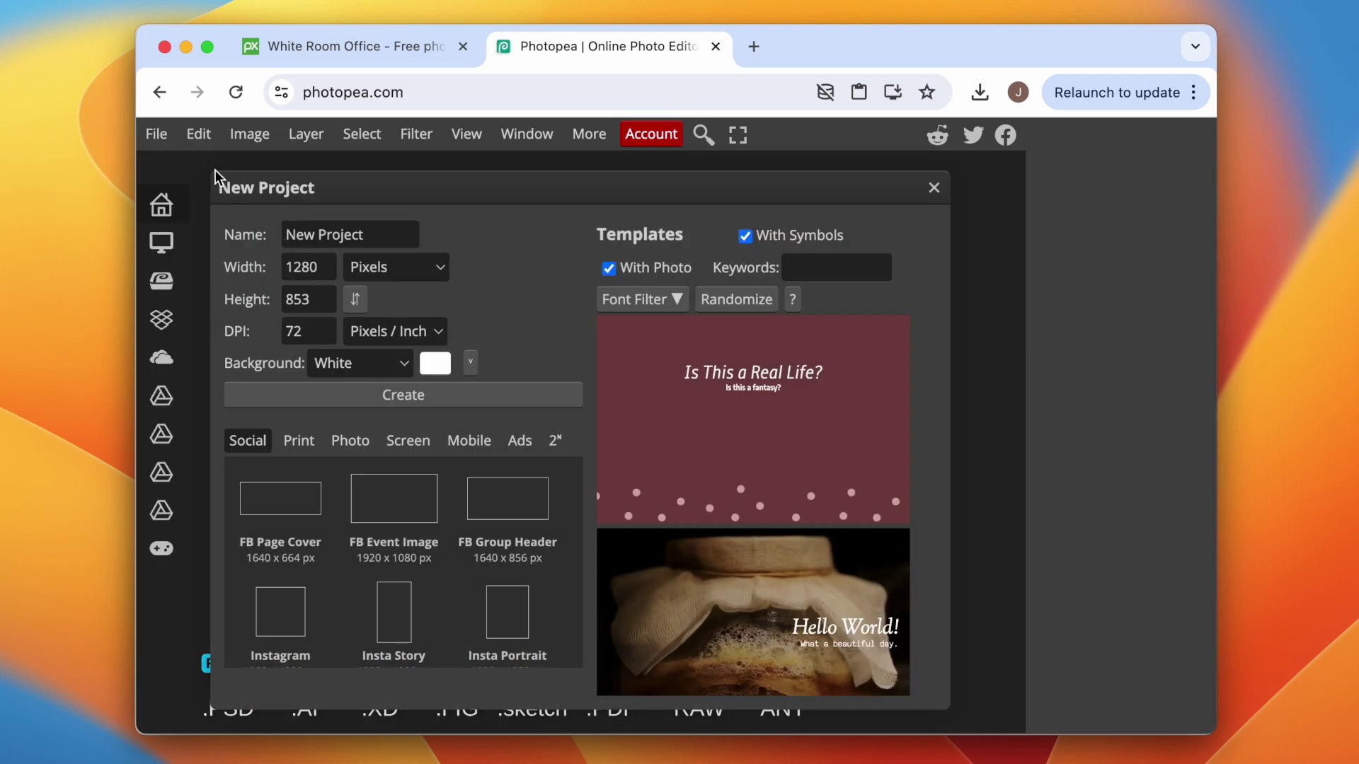
double_click(369, 264)
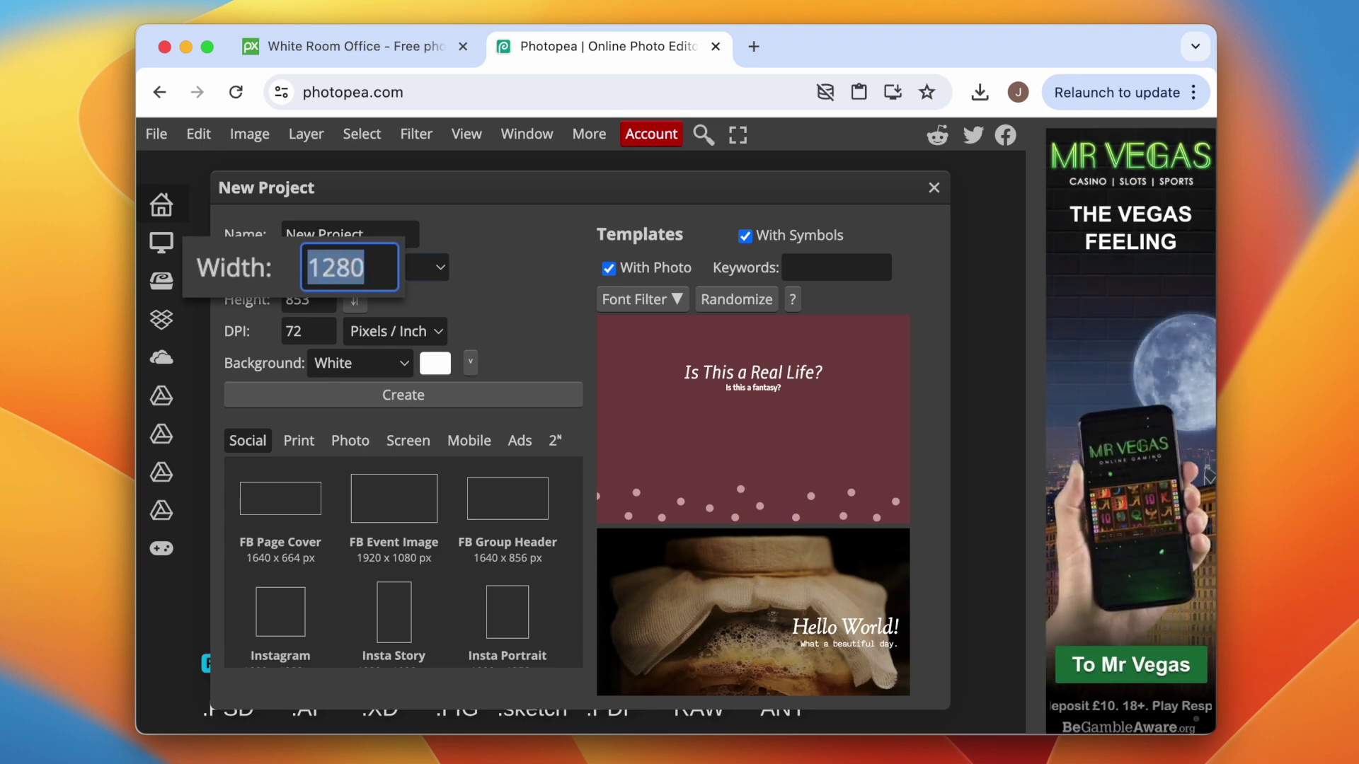
type("1920")
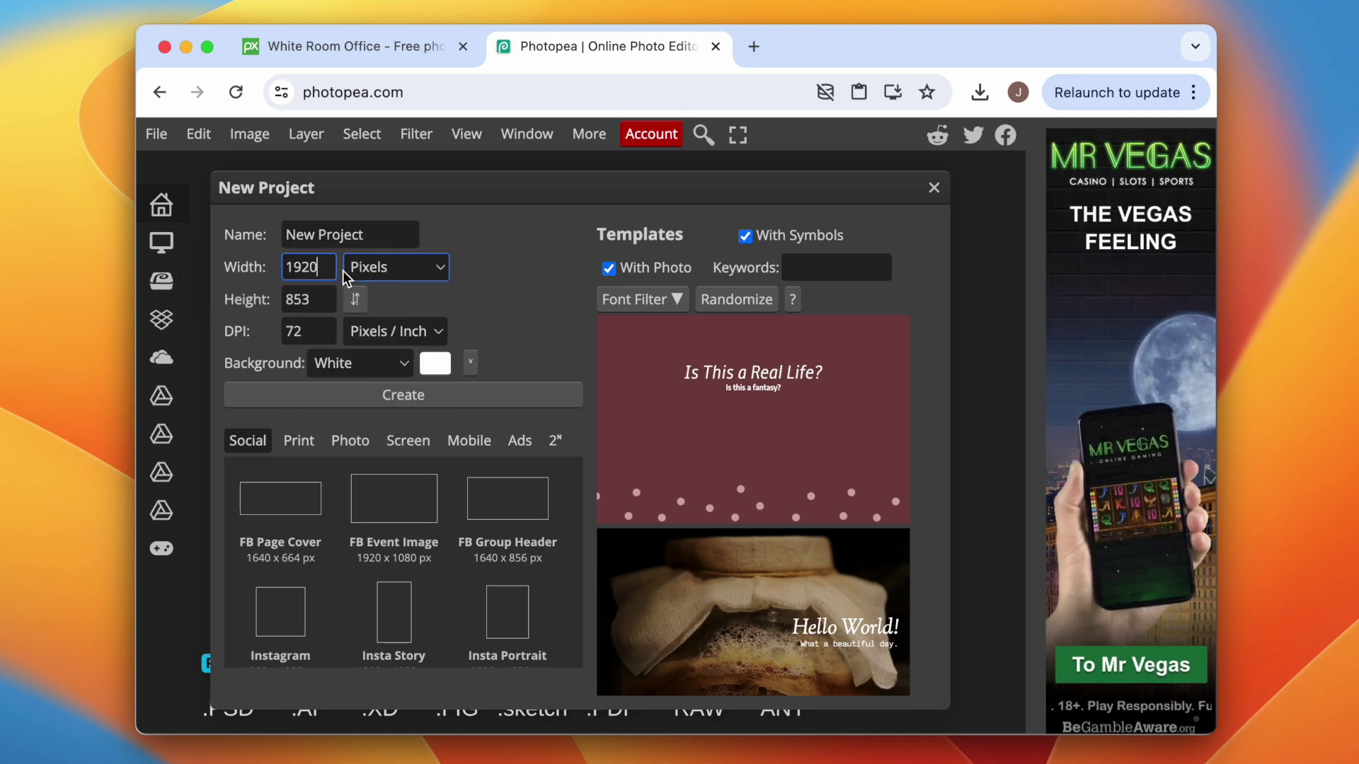
double_click(306, 297)
type("1080")
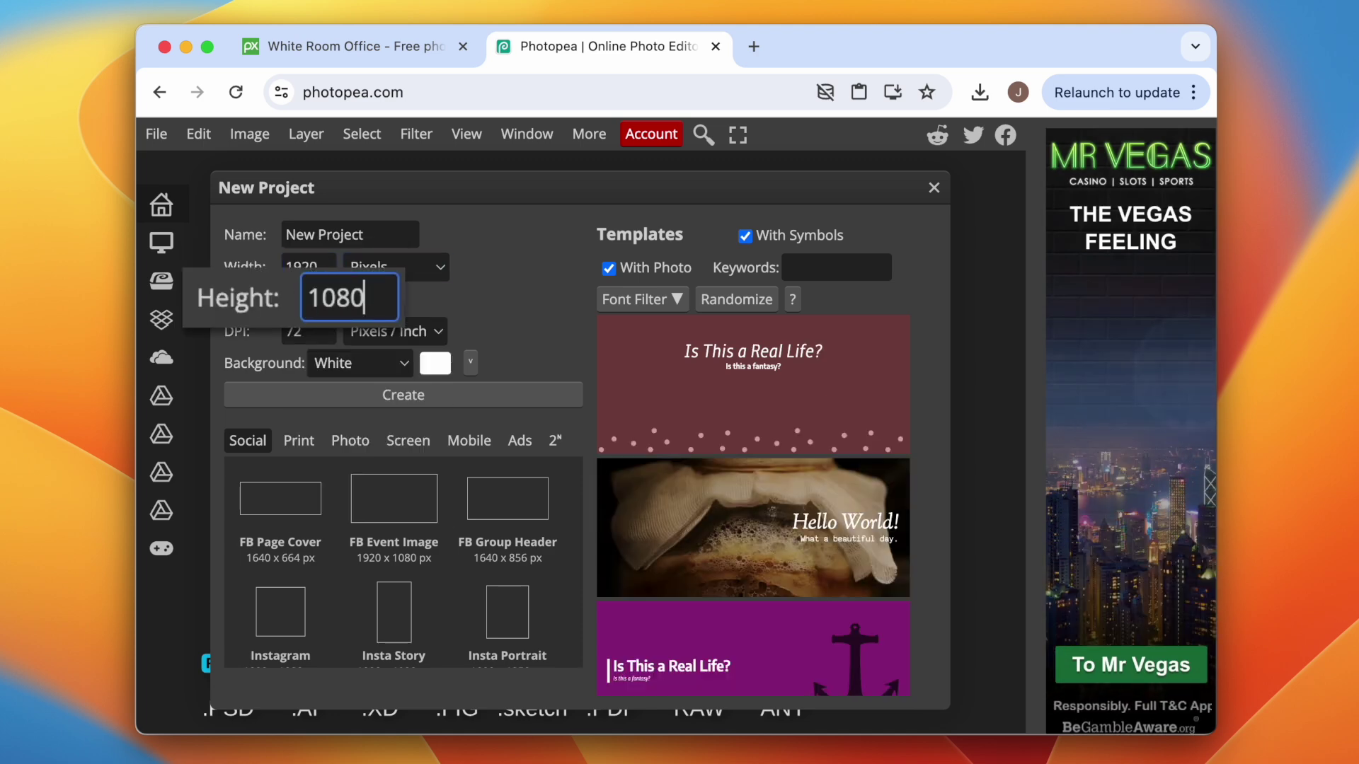
left_click(385, 392)
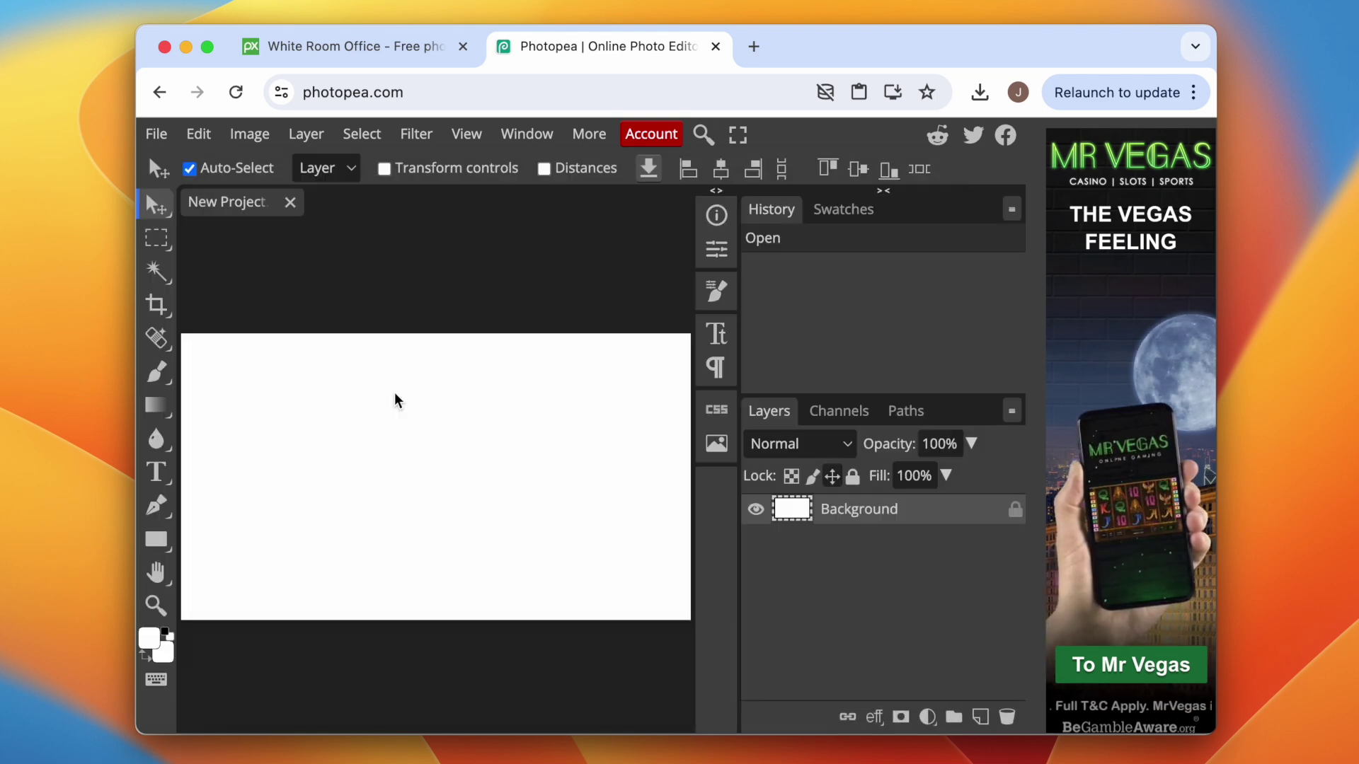
Step: Copy the Pixabay office photo and paste it into the Photopea project as Layer 1
left_click(385, 48)
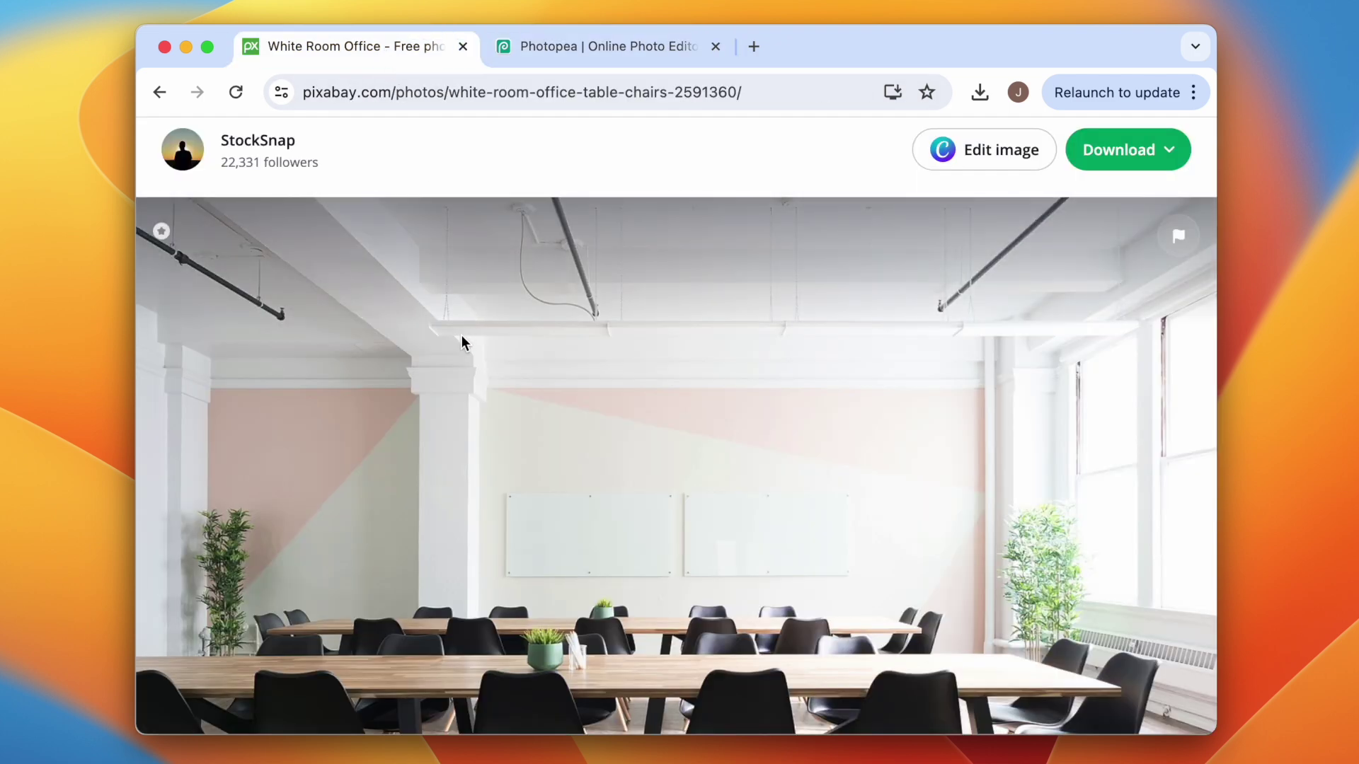
right_click(461, 336)
left_click(508, 391)
left_click(550, 48)
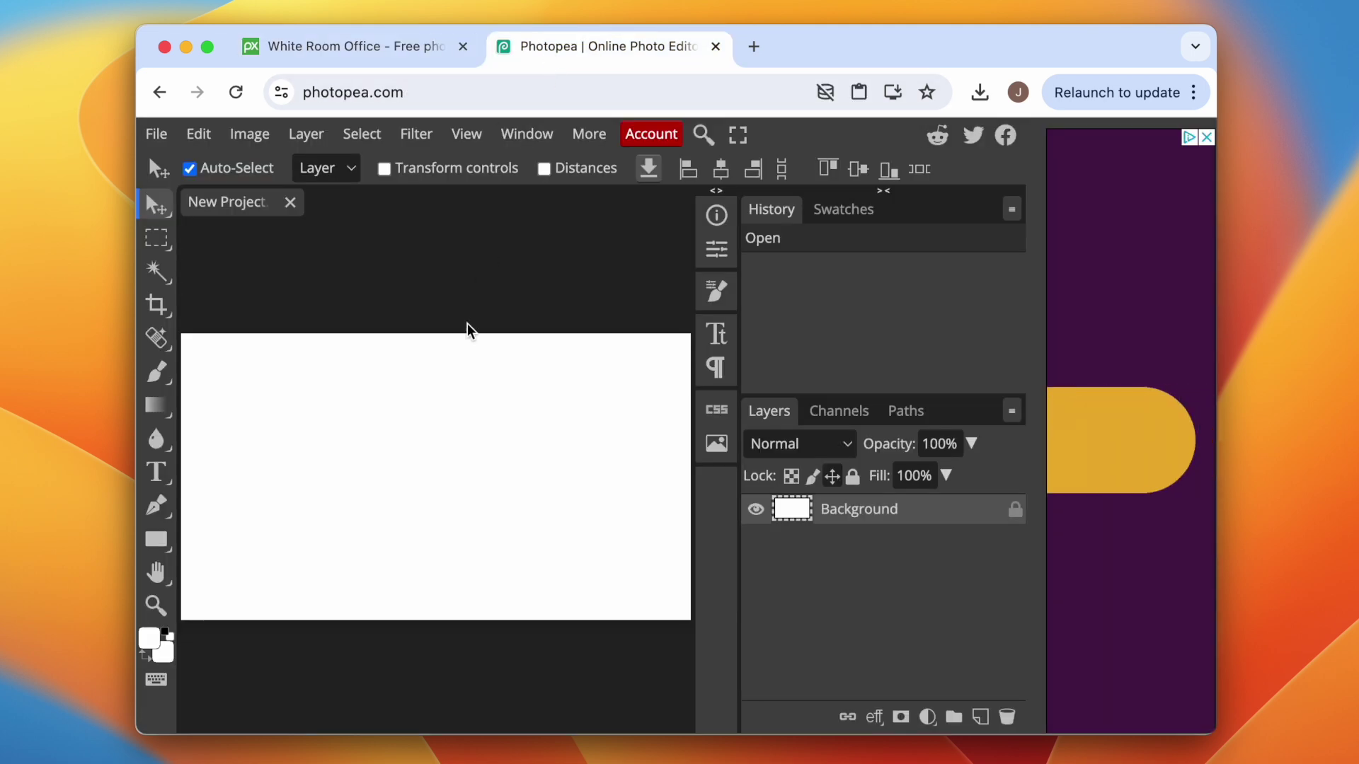
key("cmd+v")
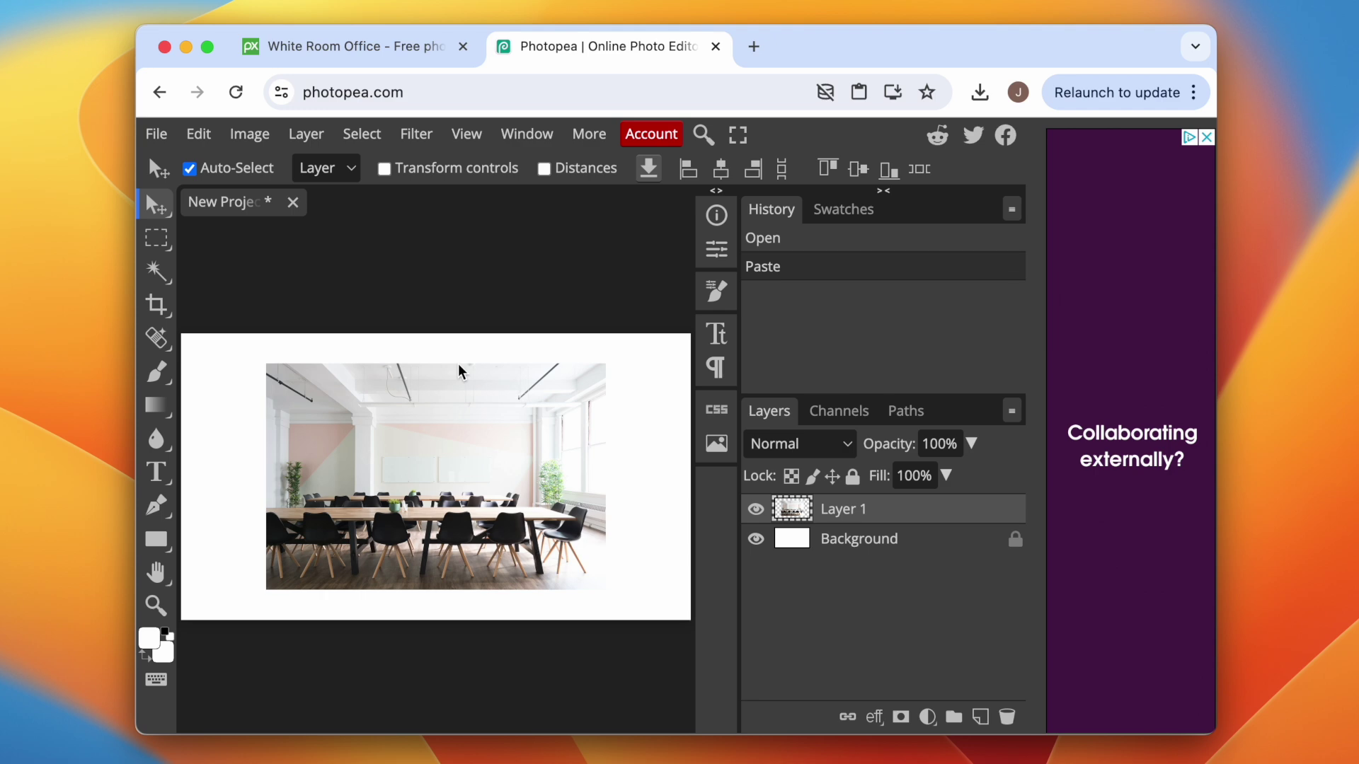
Step: Scale the pasted photo to about 150% and shift it up to cover the canvas
left_click(206, 138)
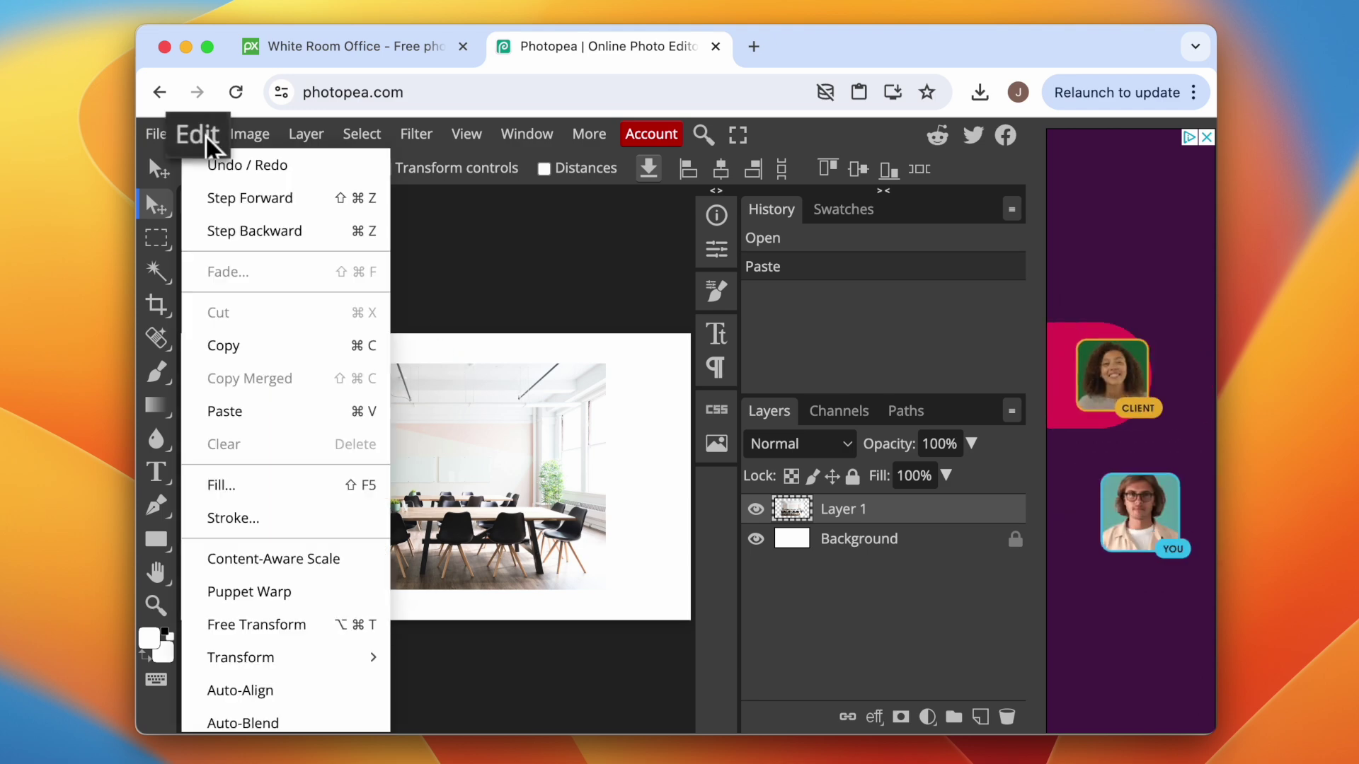
mouse_move(271, 650)
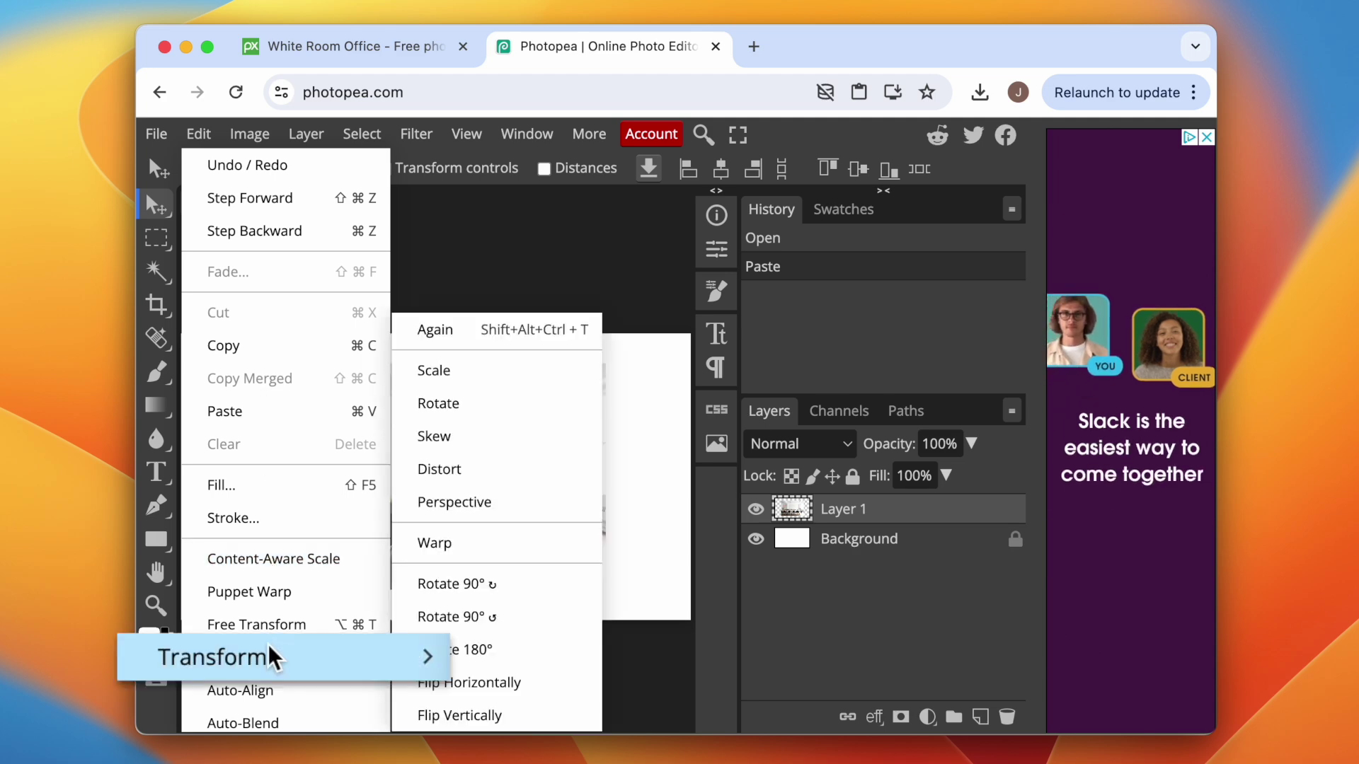
left_click(479, 384)
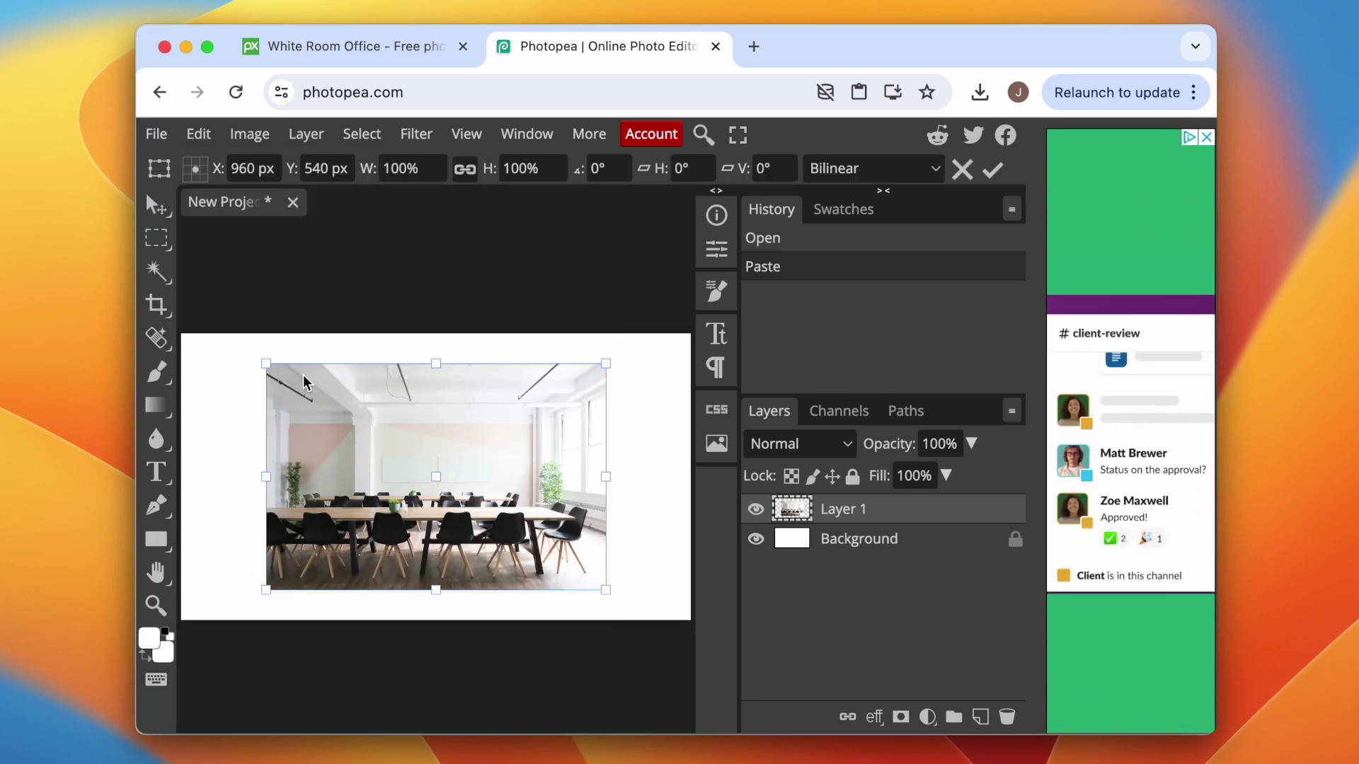
left_click_drag(266, 364, 181, 307)
left_click_drag(606, 590, 694, 650)
left_click_drag(591, 556, 590, 508)
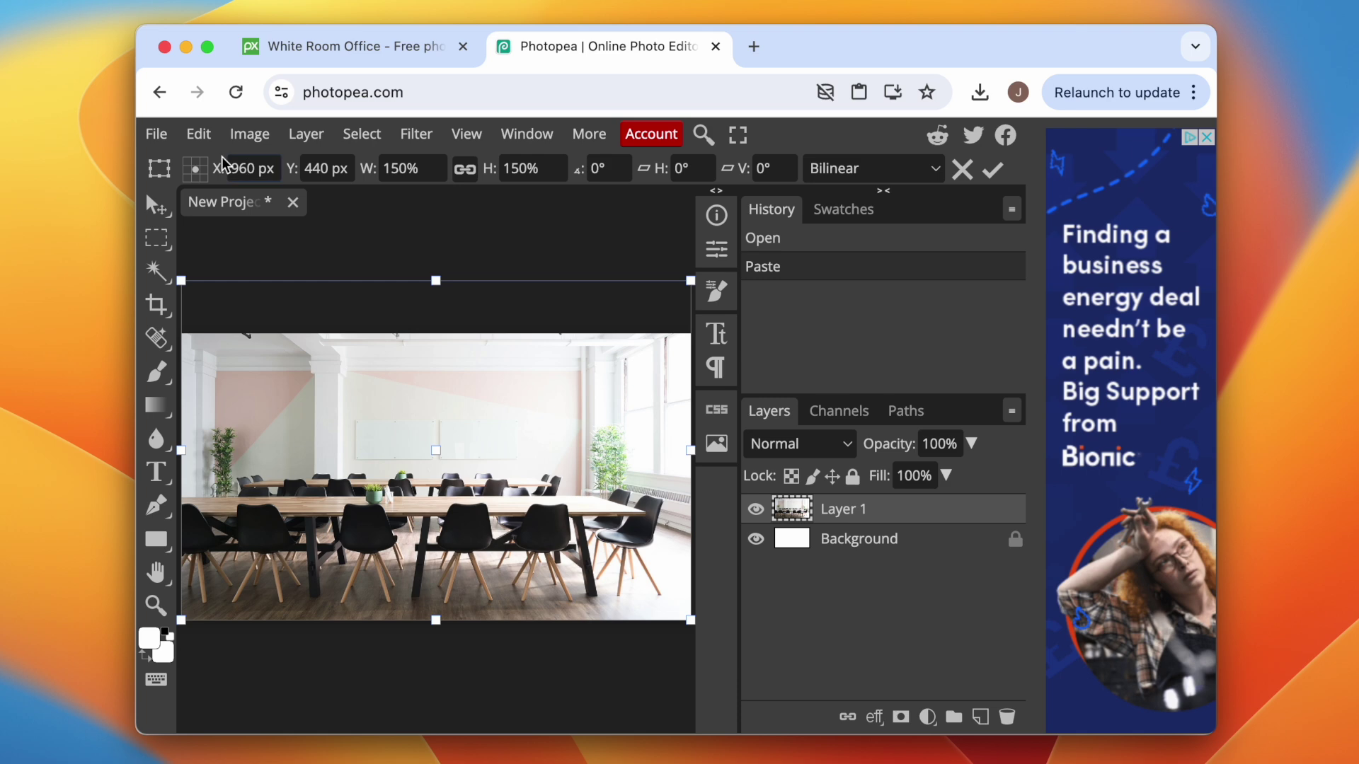
Step: Set up a 1920 × 1080 PNG export with the file name 'background'
left_click(168, 138)
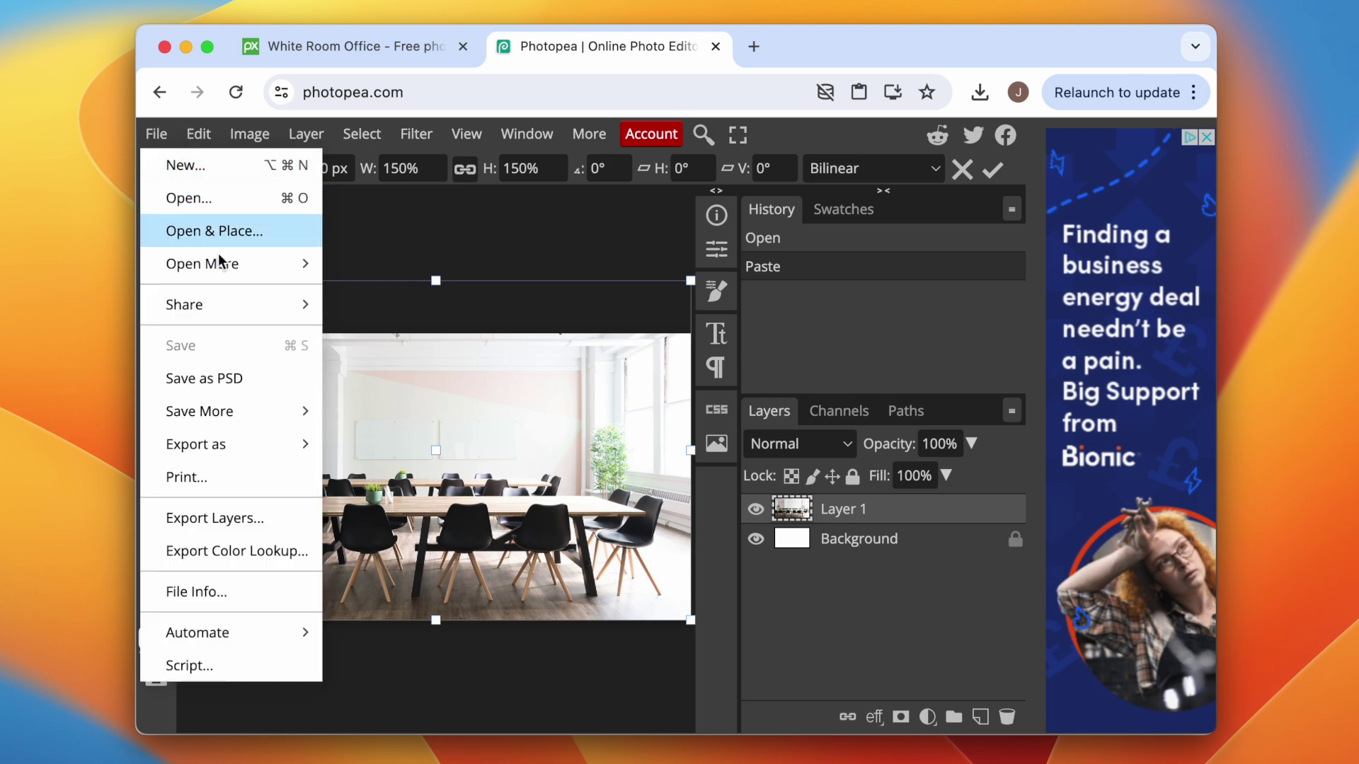
mouse_move(281, 444)
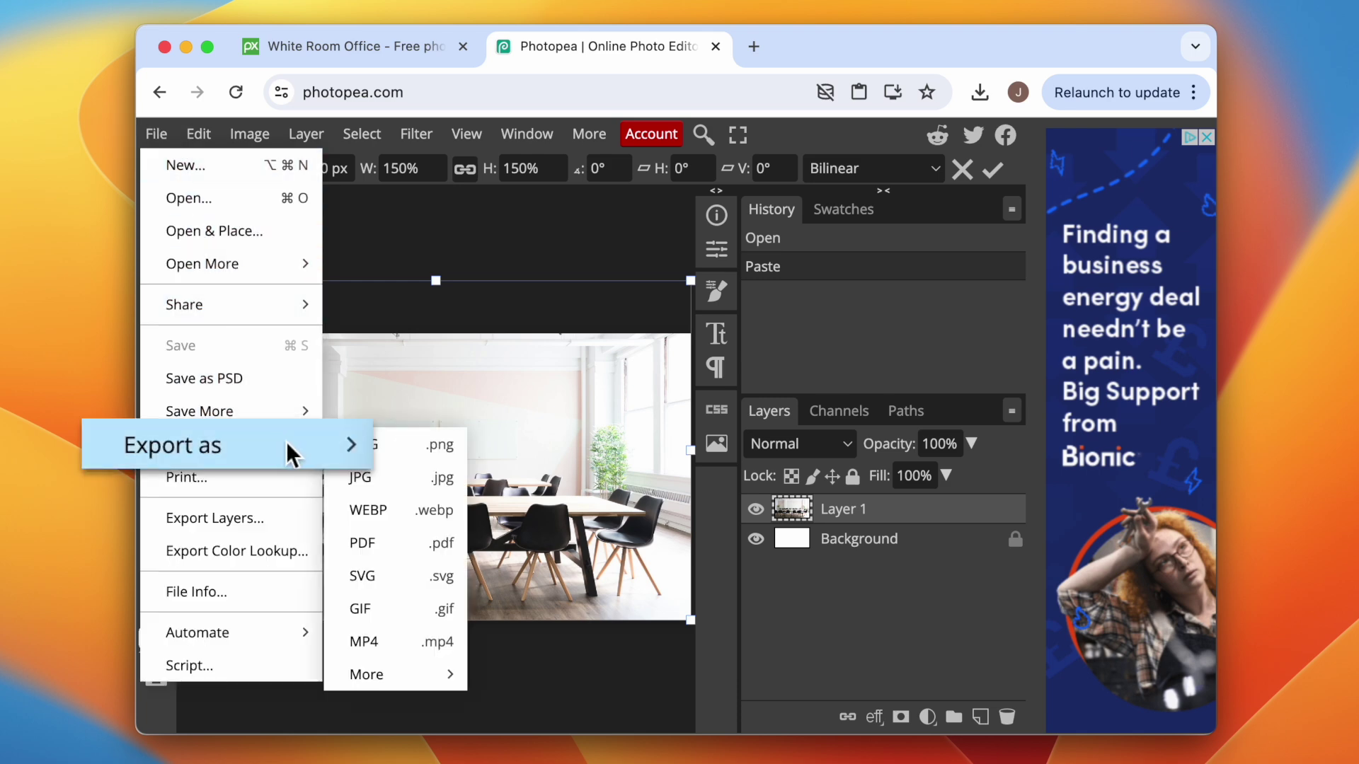
left_click(397, 444)
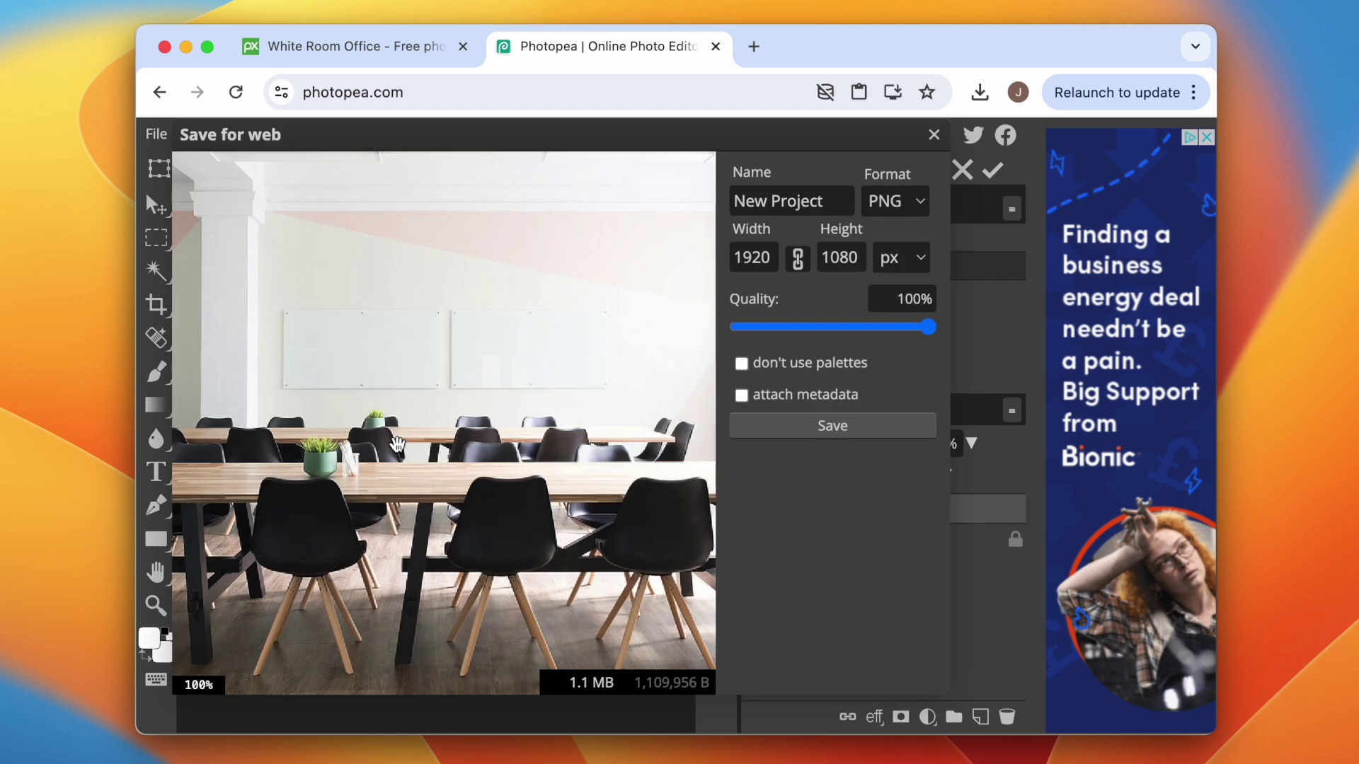
triple_click(828, 203)
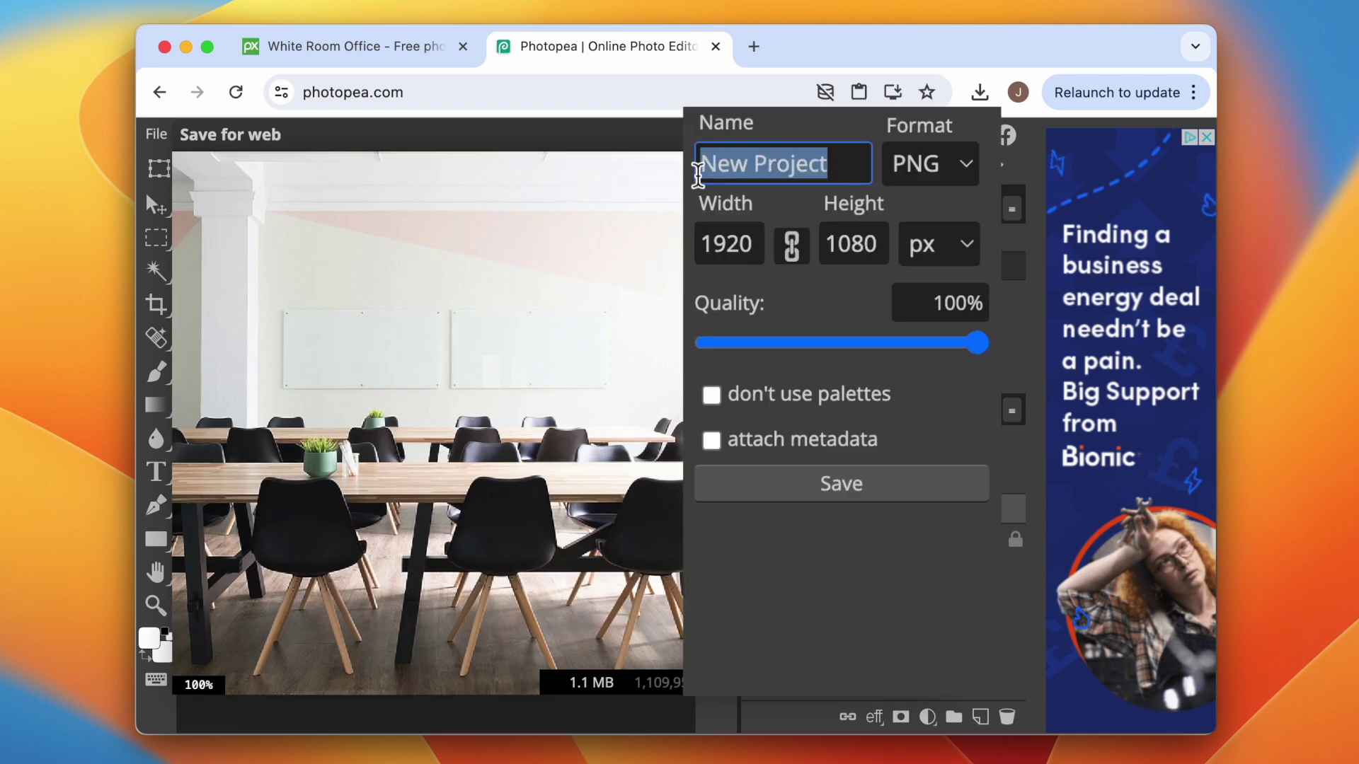
type("background")
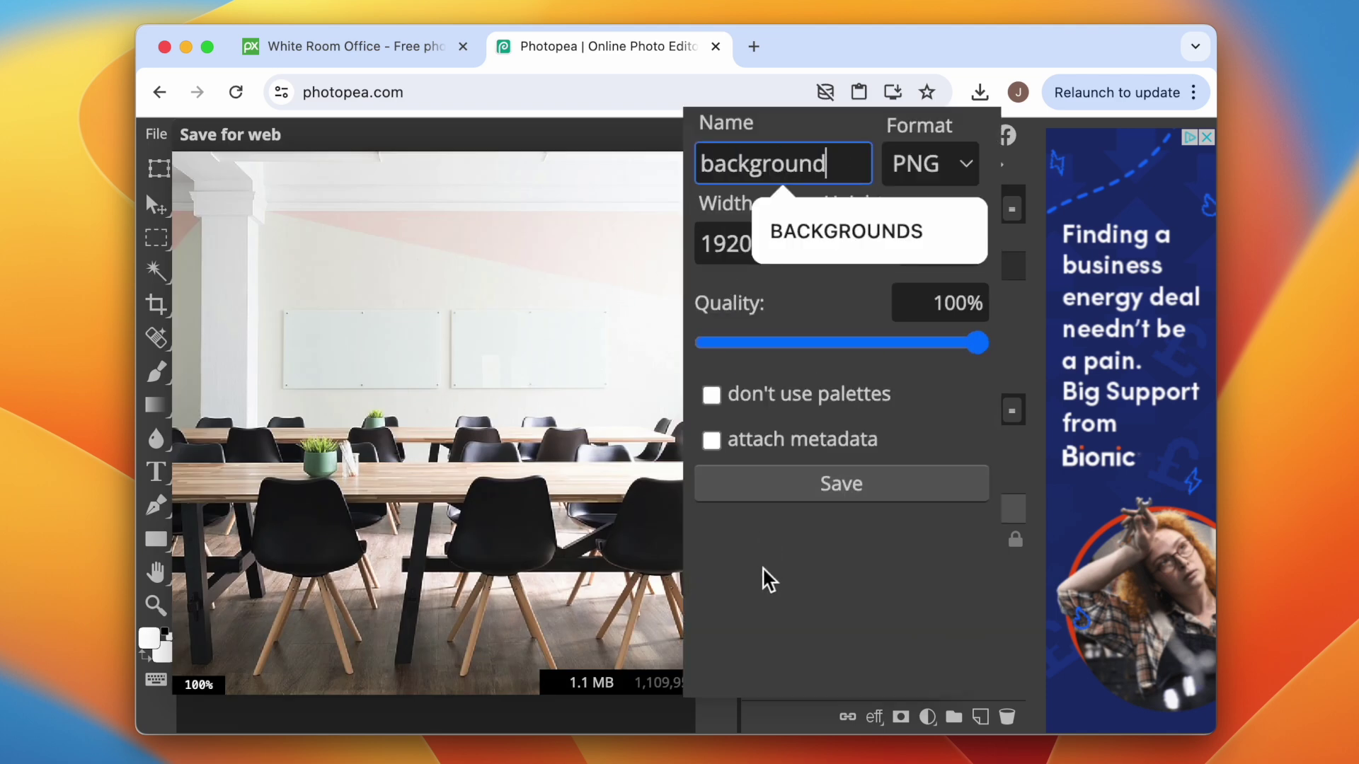
left_click(765, 577)
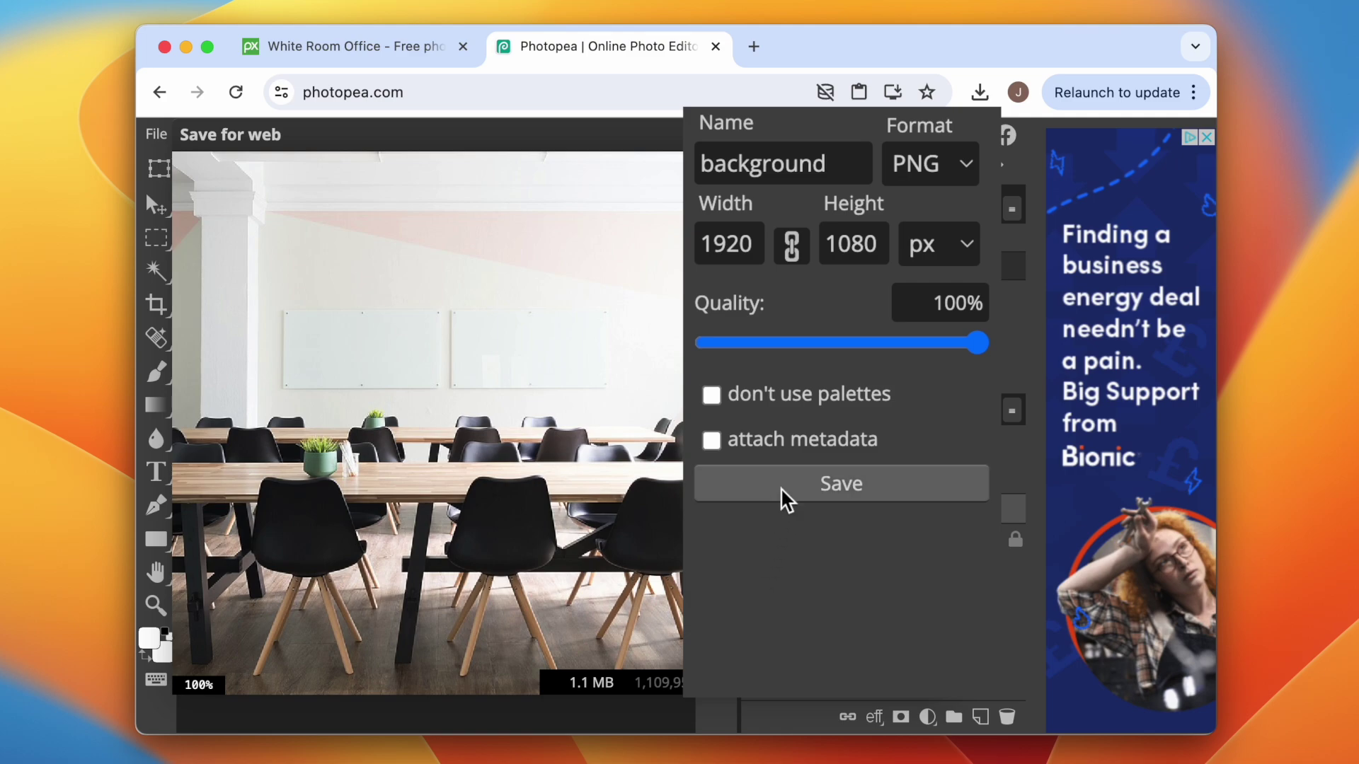